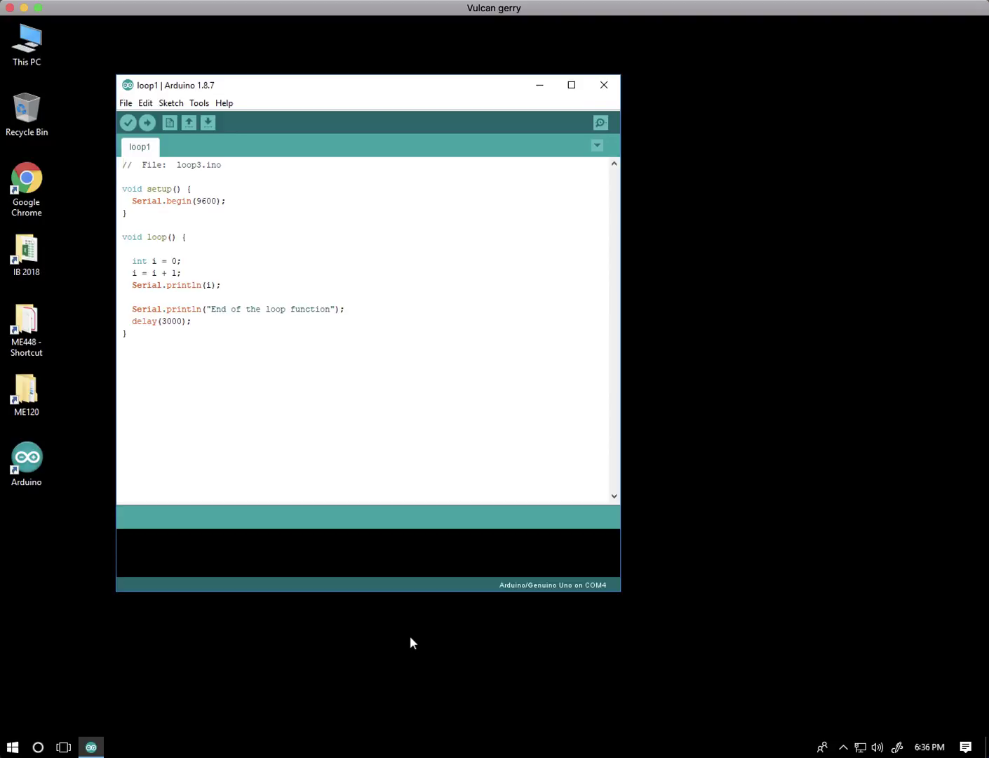
Step: Launch Word 2016 from the Start menu and create a blank document
click(24, 745)
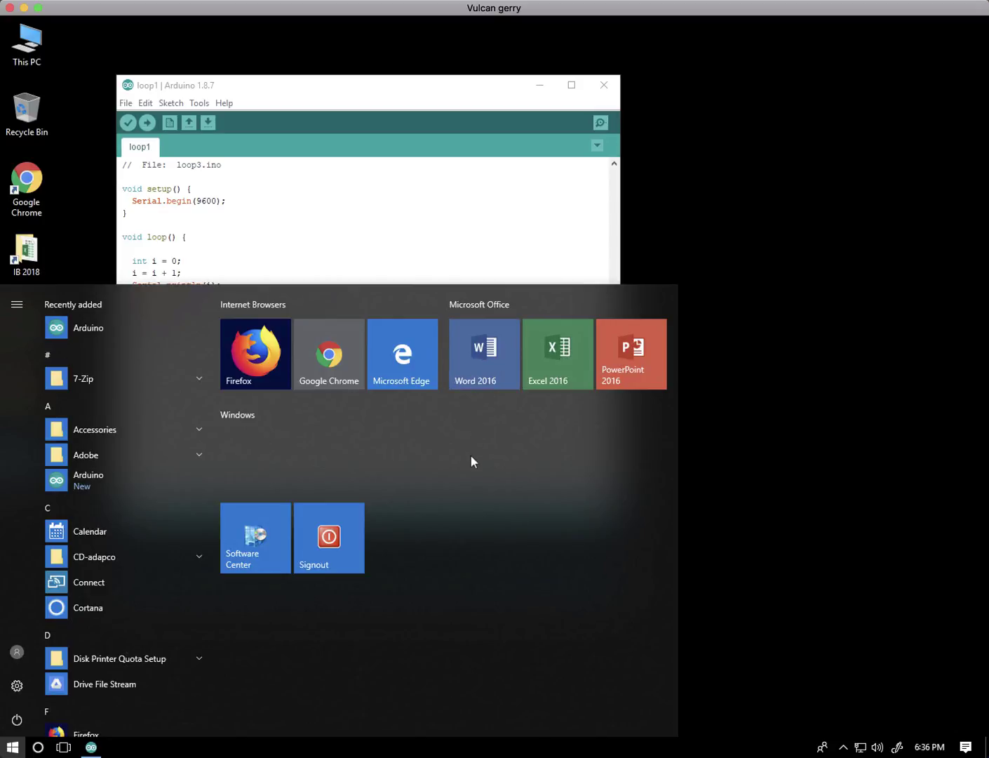
click(488, 363)
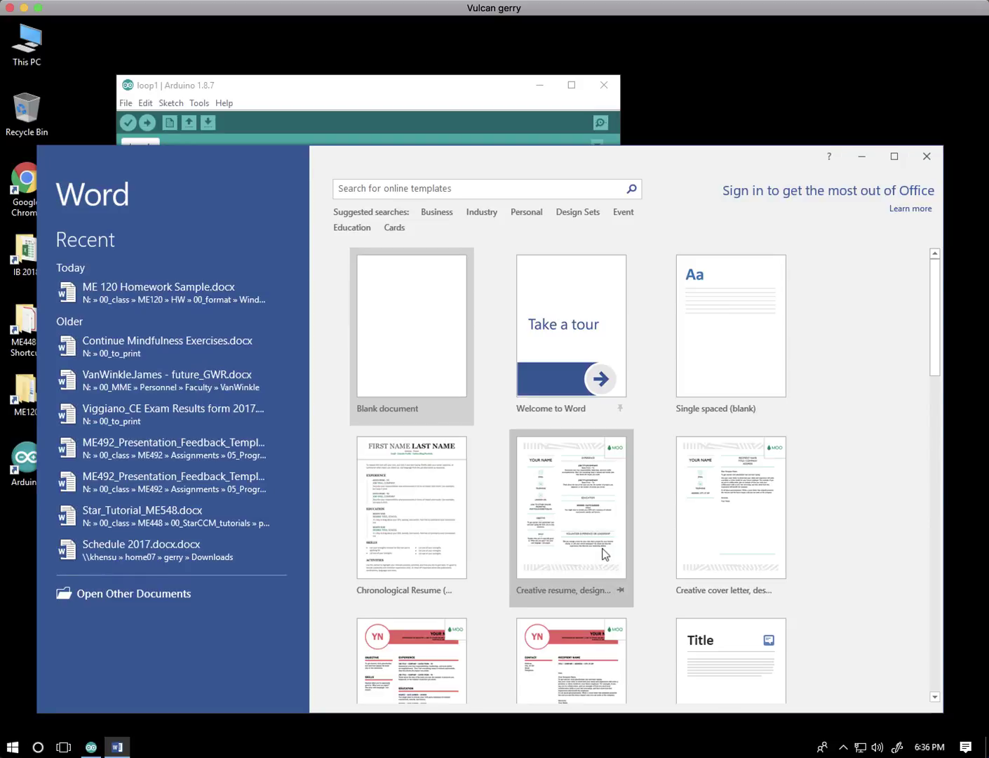
click(408, 316)
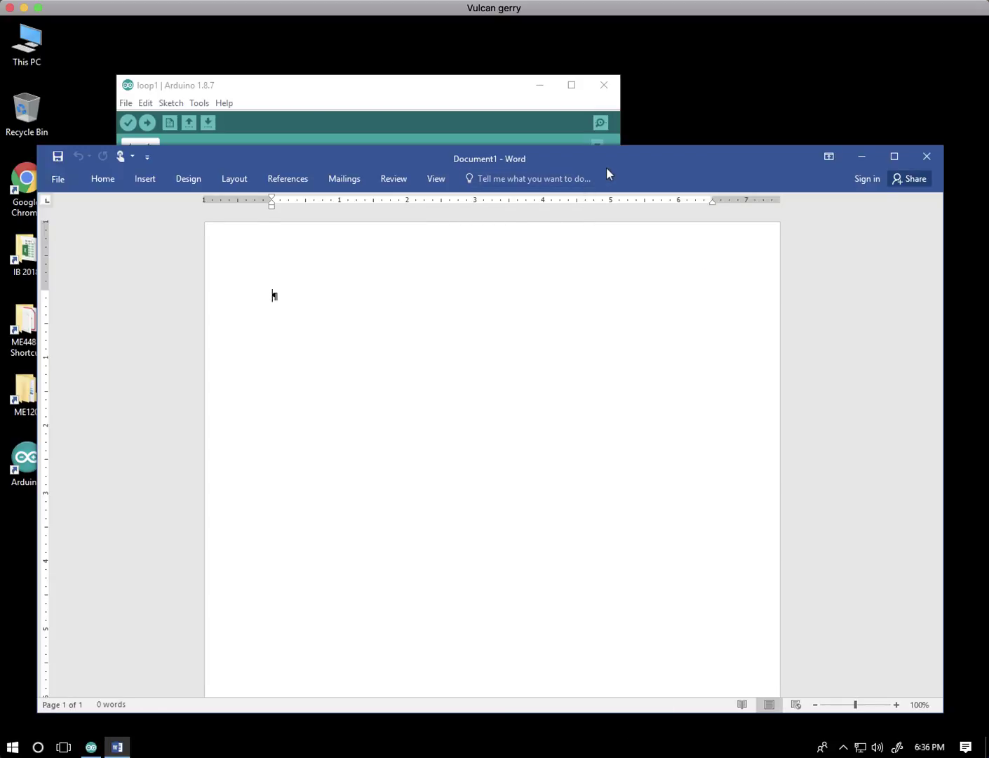
Step: Arrange the windows and select all of the loop3.ino sketch code in Arduino
drag(605, 165, 609, 98)
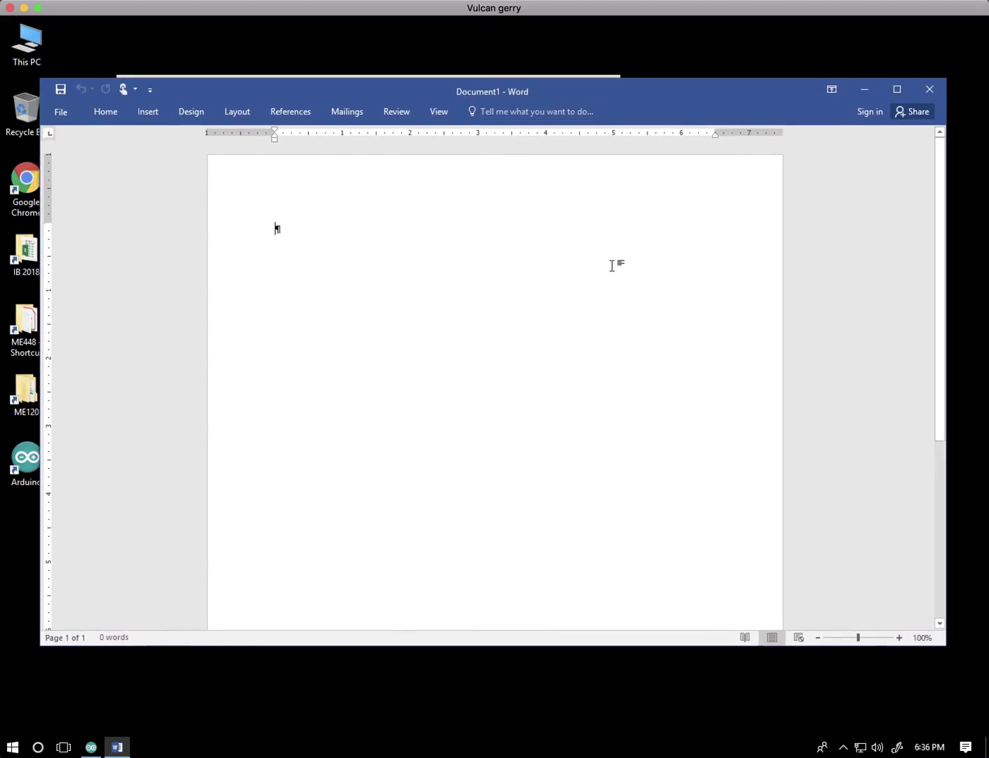
drag(697, 102, 700, 152)
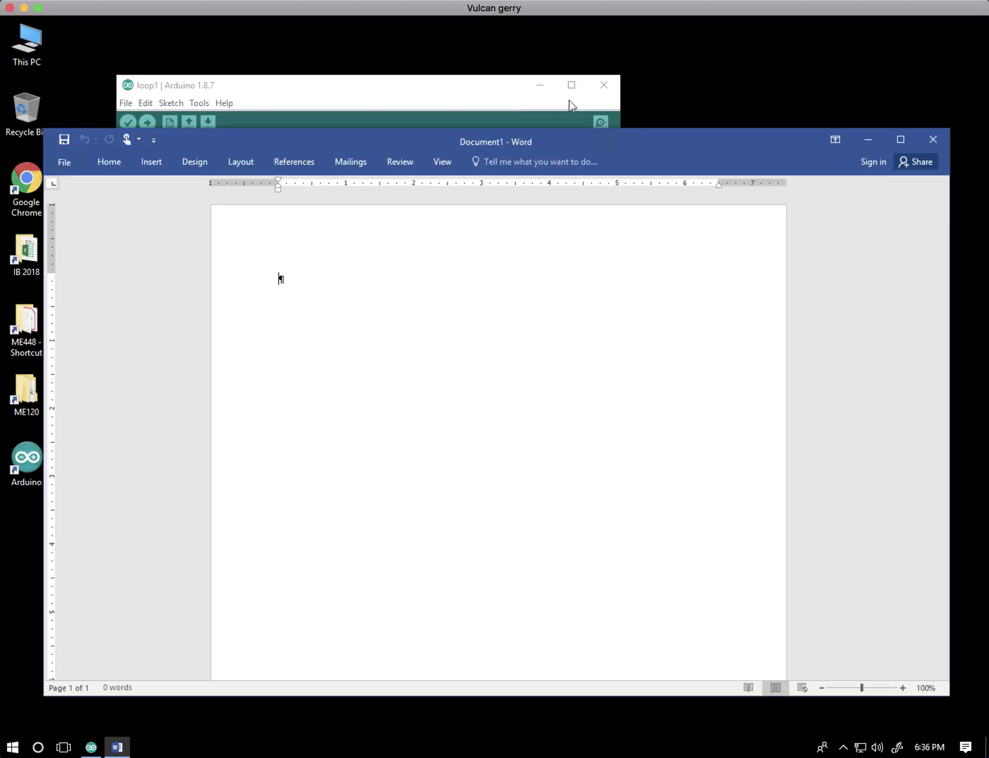
click(461, 88)
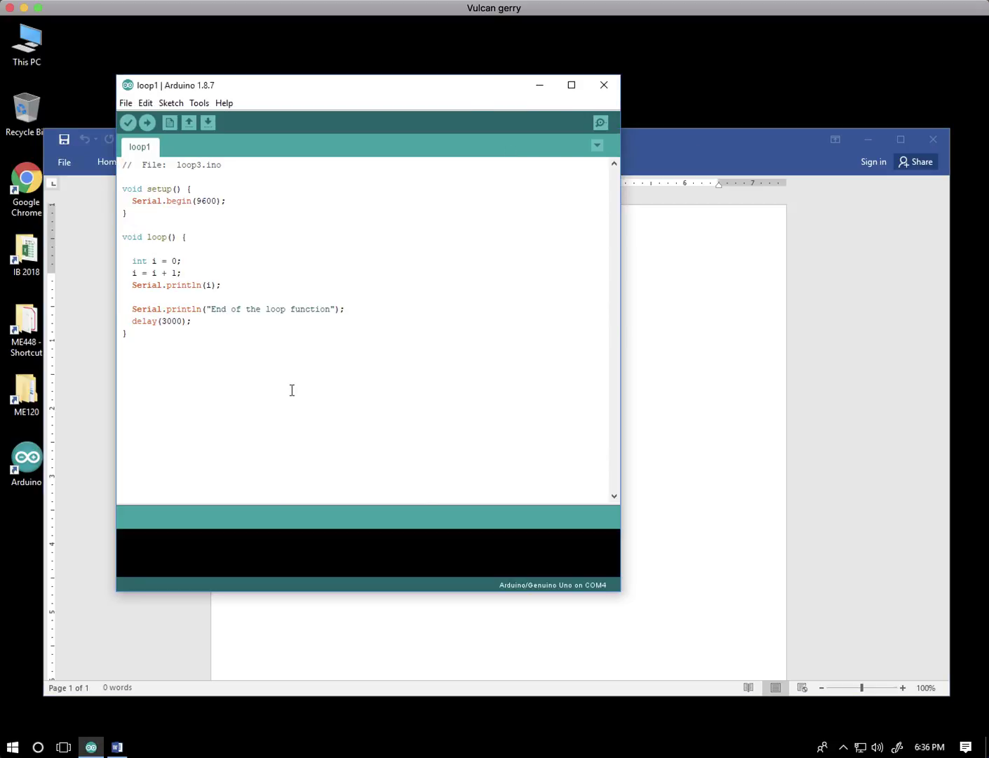
mouse_move(292, 391)
mouse_down()
mouse_move(169, 243)
mouse_move(123, 164)
mouse_up()
click(206, 363)
key(ctrl+a)
key(ctrl+c)
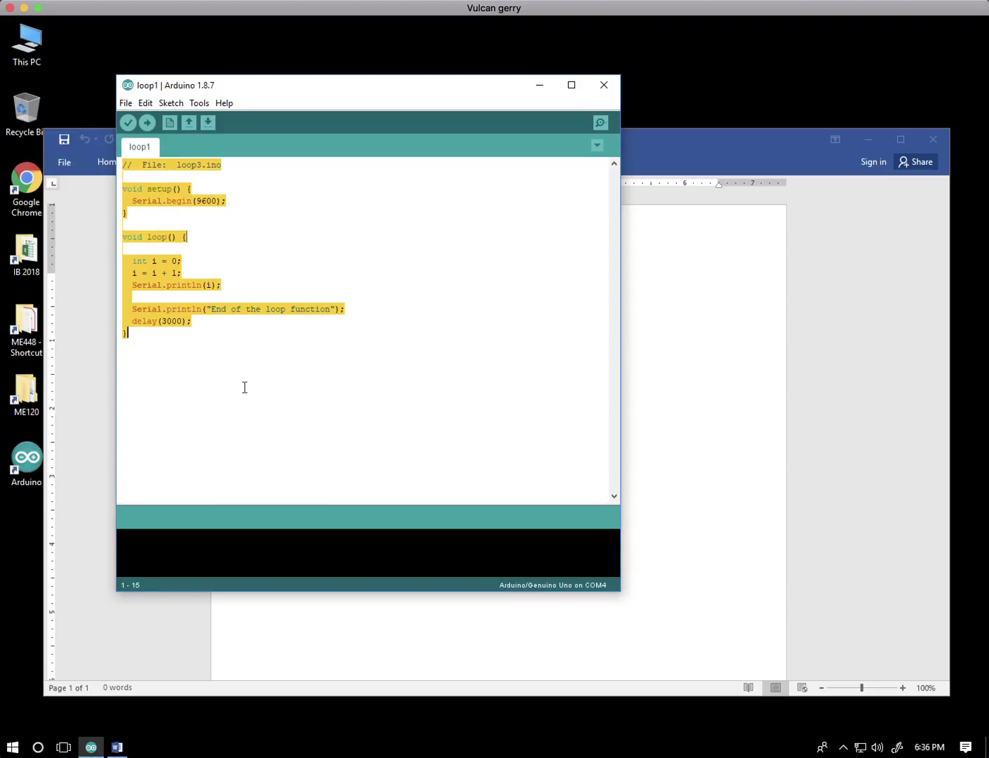
Step: Add two empty lines in Word and paste the sketch on the second line
click(708, 437)
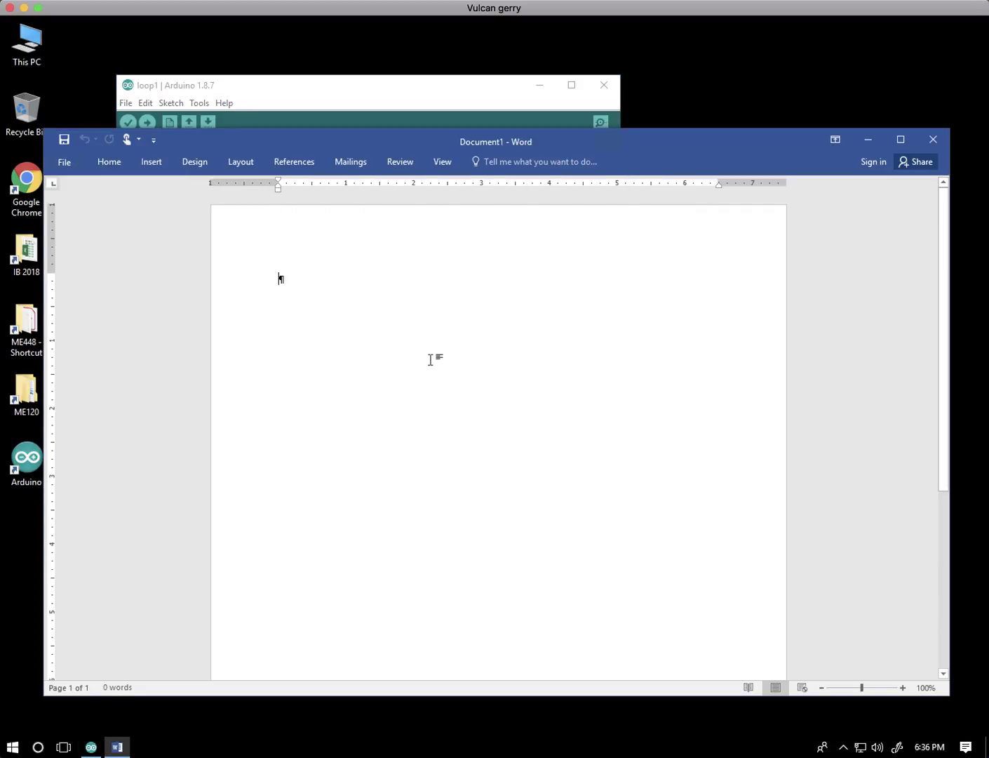
key(Return)
key(Return)
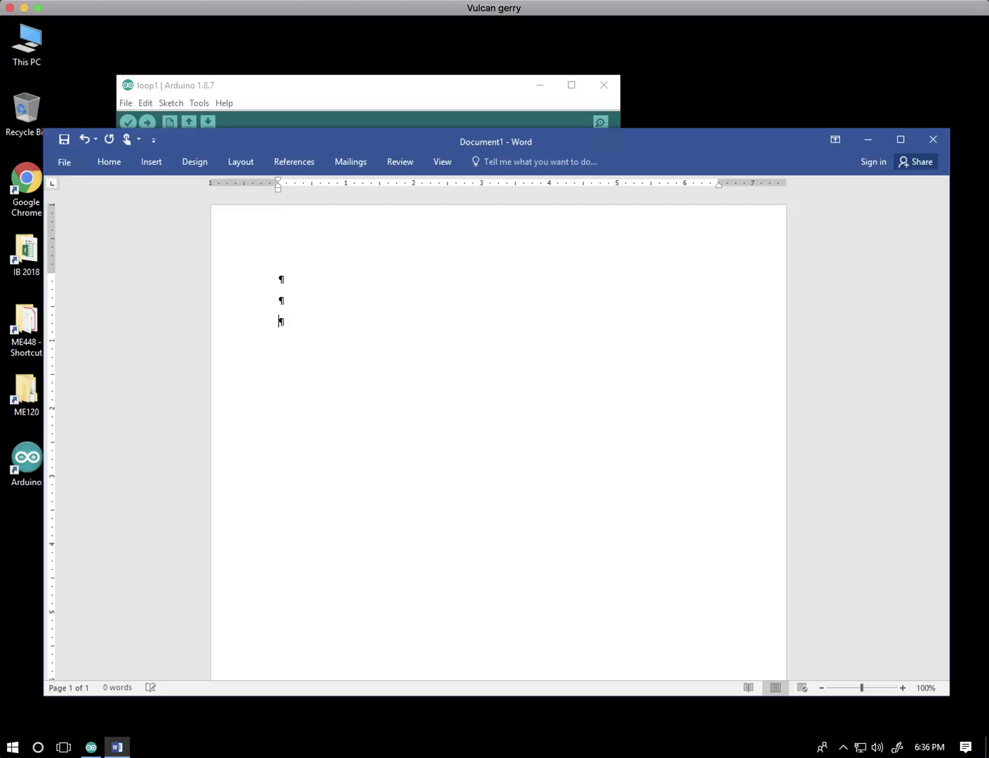
click(278, 301)
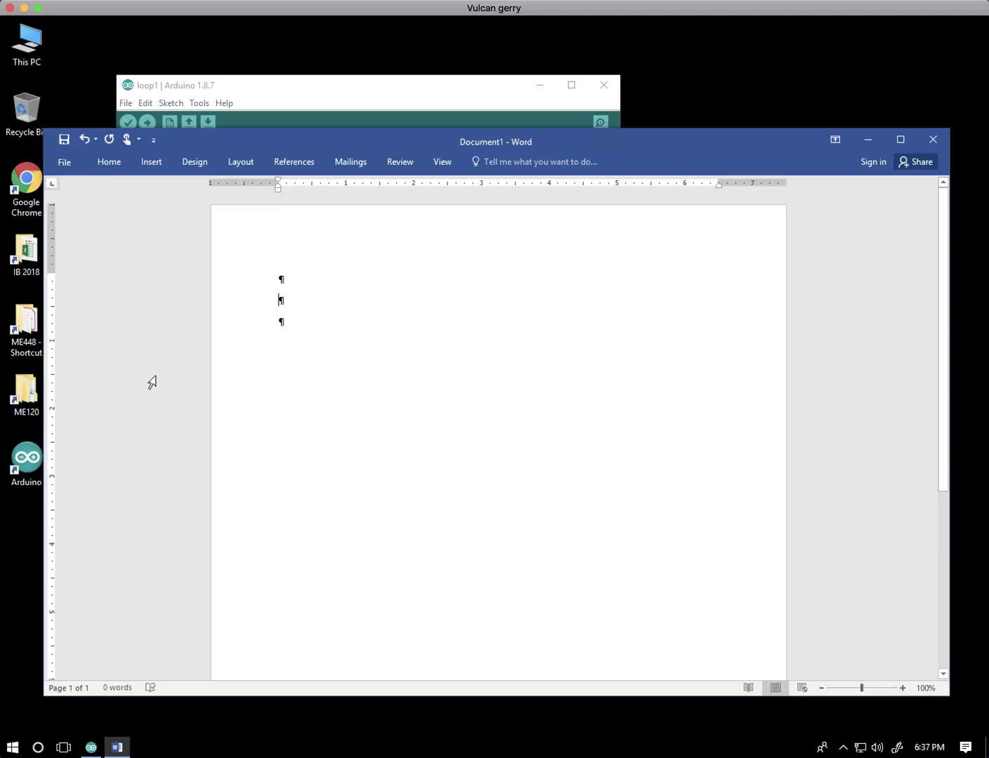
click(332, 105)
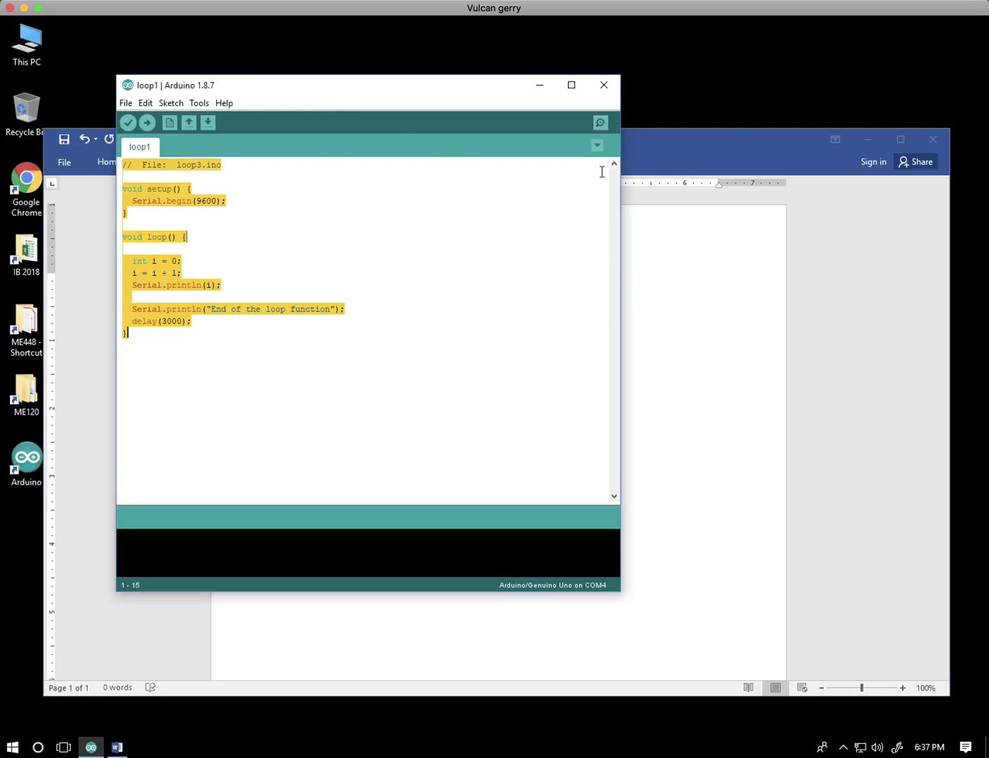
click(680, 167)
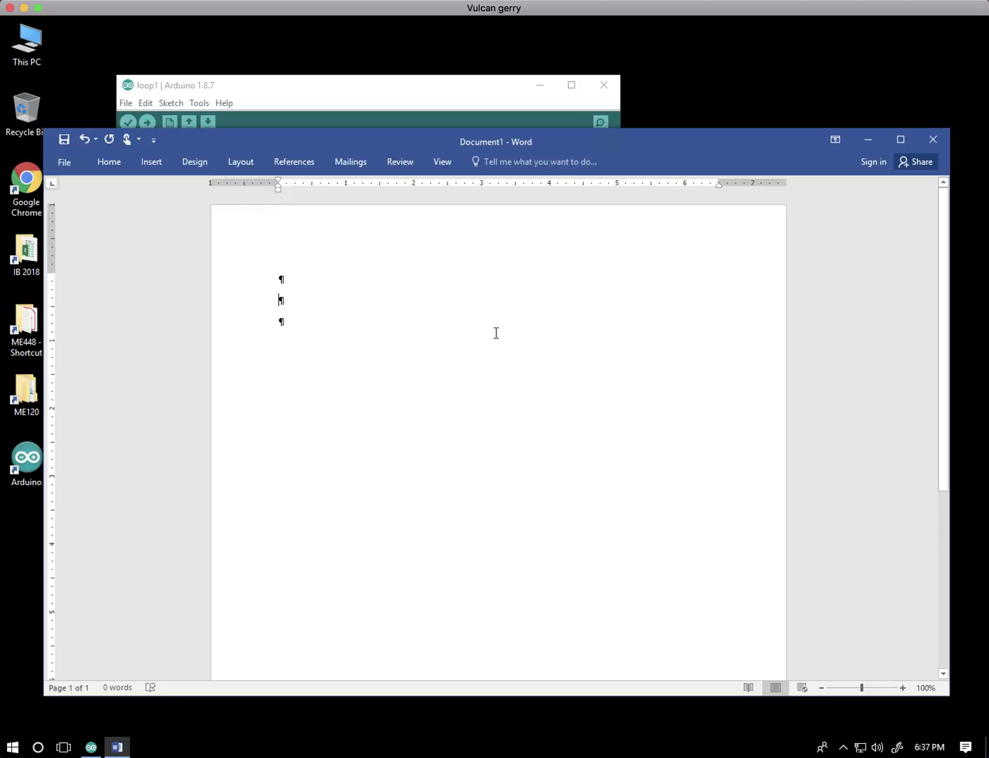
key(ctrl+v)
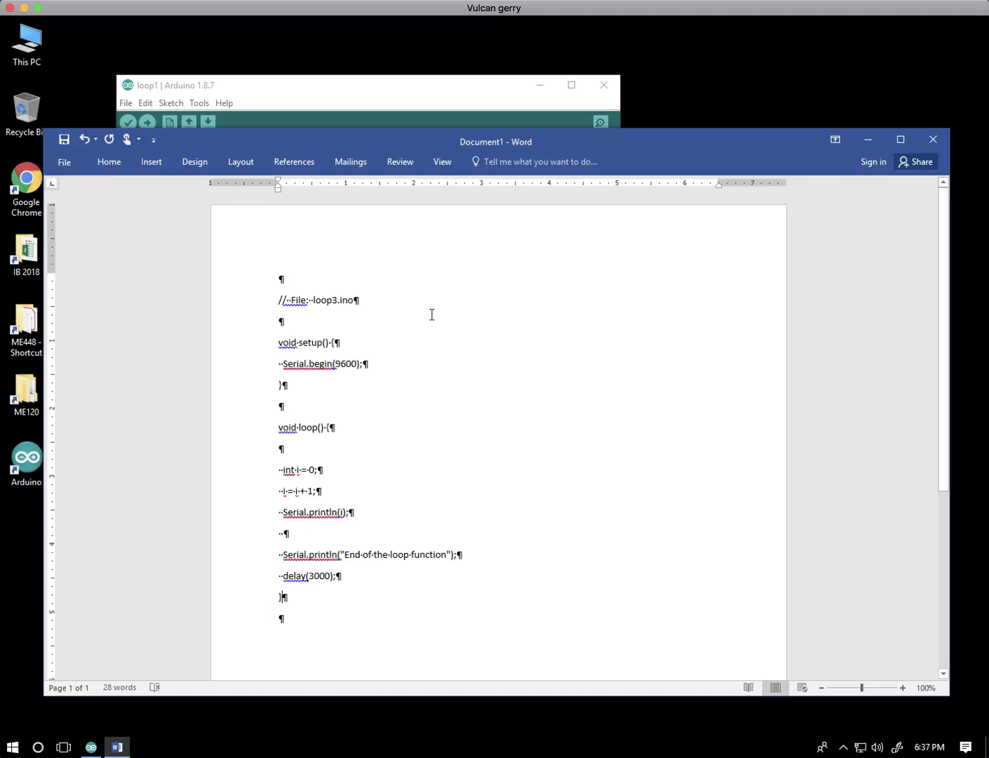
Step: Turn off Show/Hide ¶ formatting marks and add an empty line after the closing brace
click(108, 162)
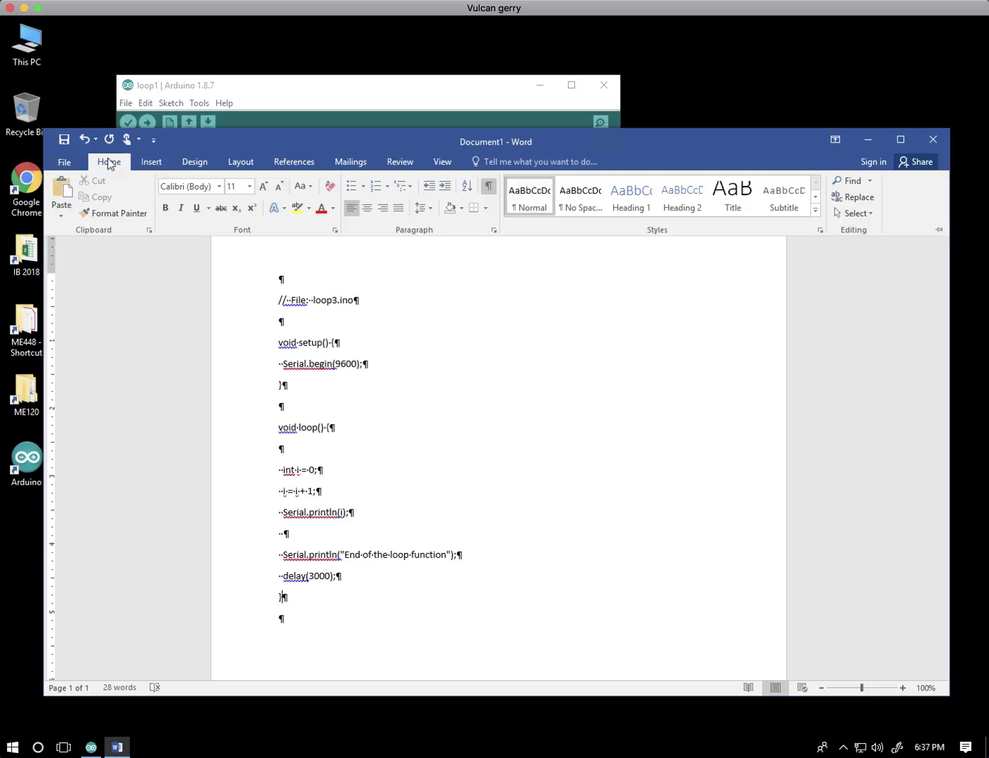
click(487, 188)
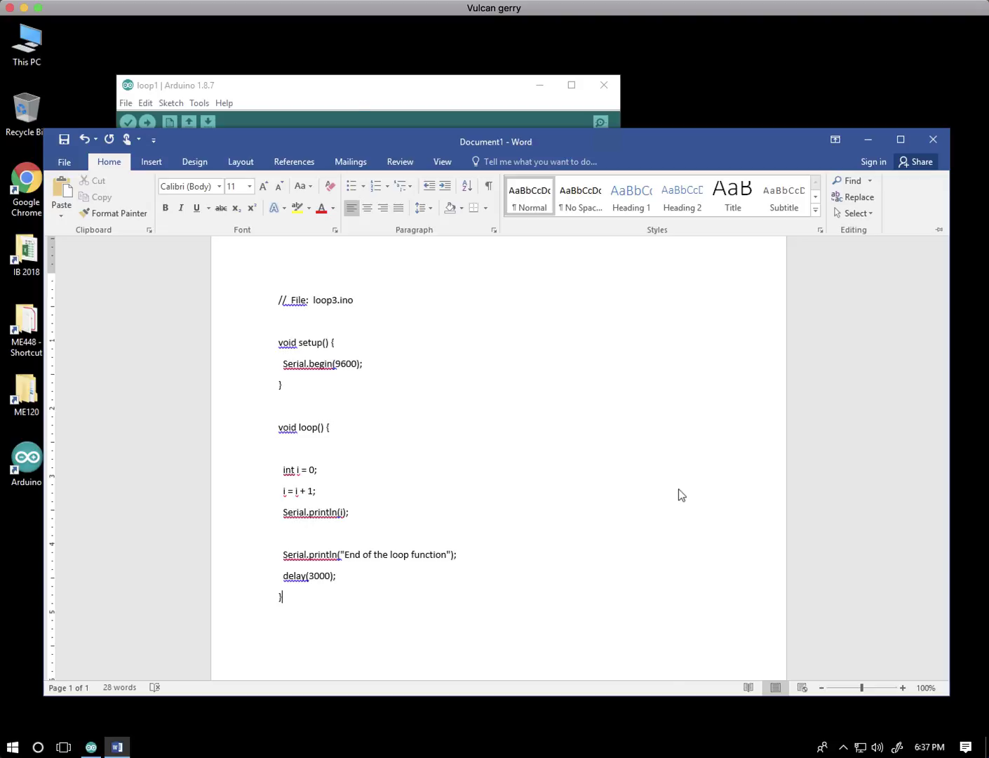
click(354, 98)
click(260, 380)
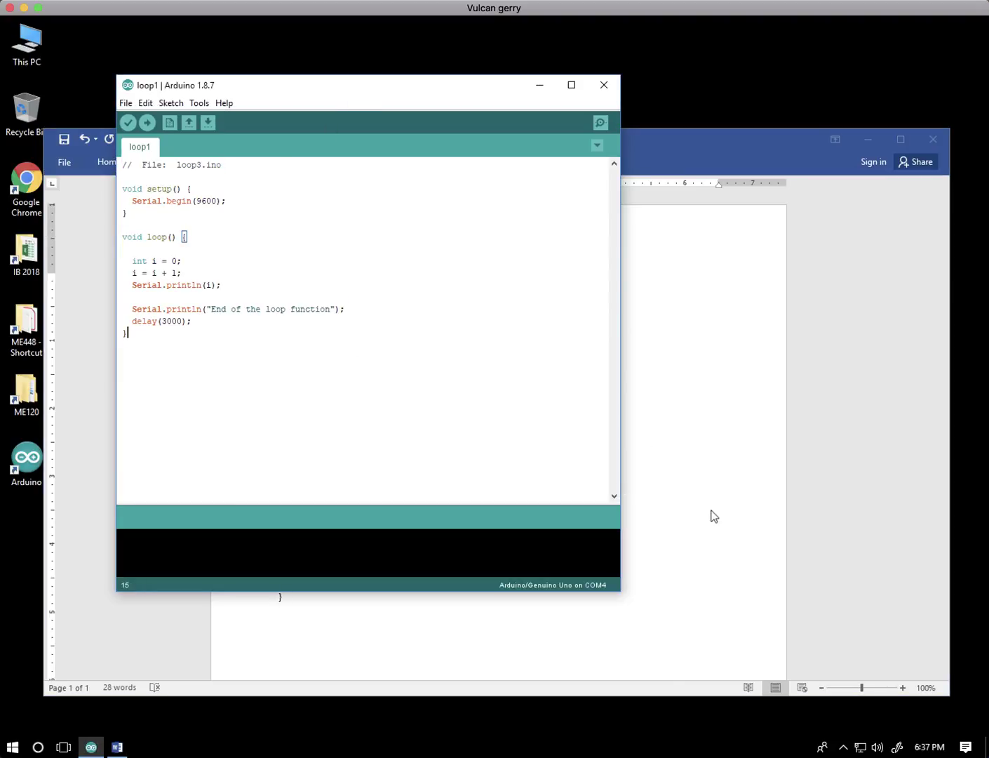
key(alt+Tab)
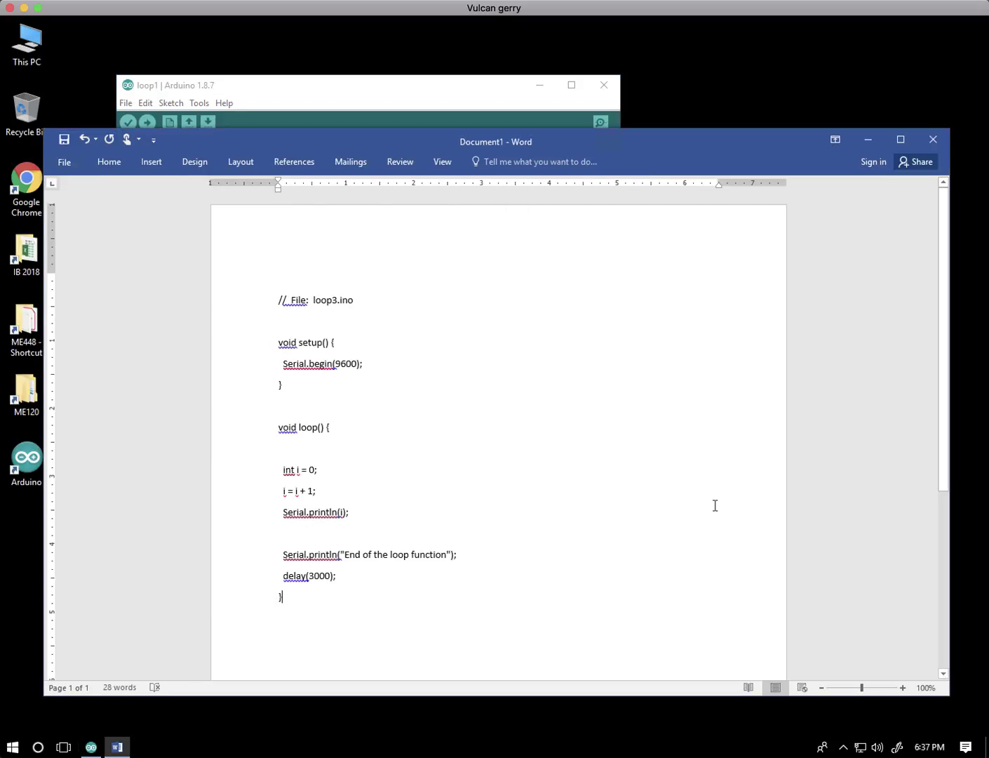
key(Return)
key(Return)
Step: Select the pasted code lines from the margin and pin the Home ribbon open
drag(259, 307, 249, 600)
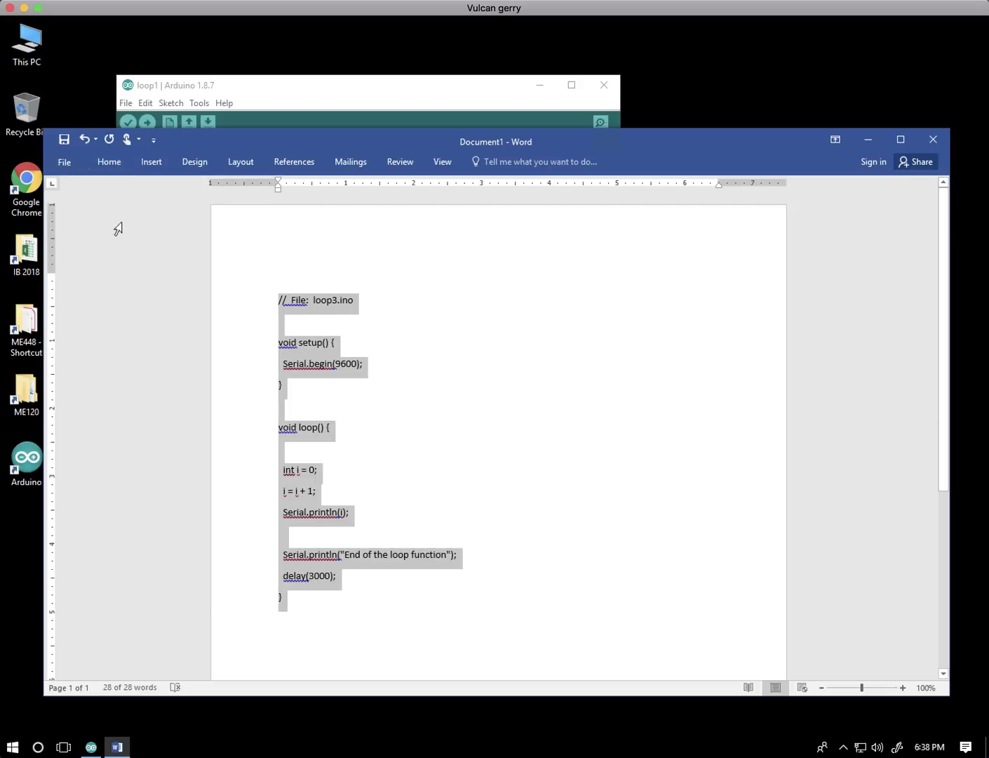
click(112, 163)
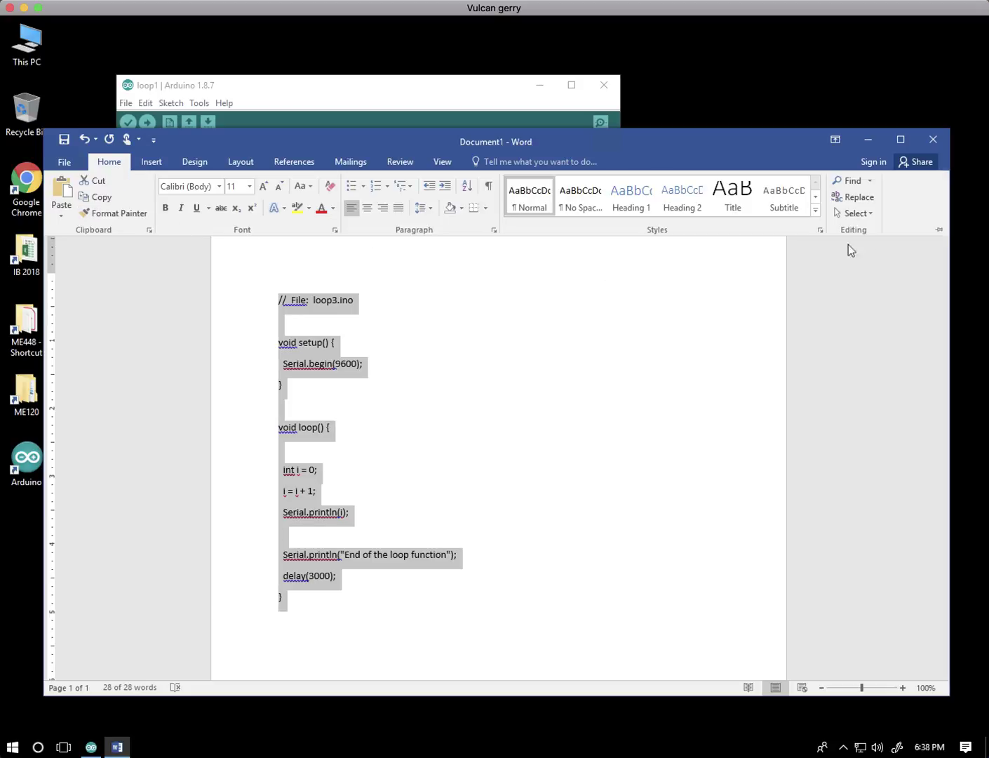
click(940, 228)
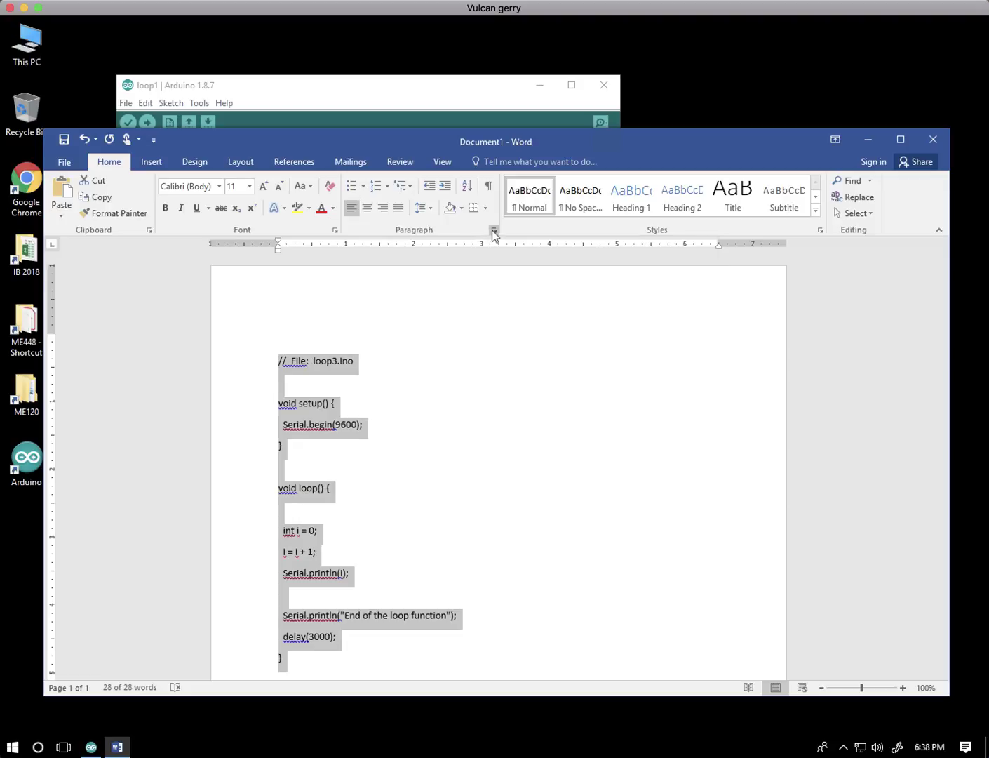
Step: Change the code paragraphs' Spacing After from 8 pt to 0 pt
click(494, 232)
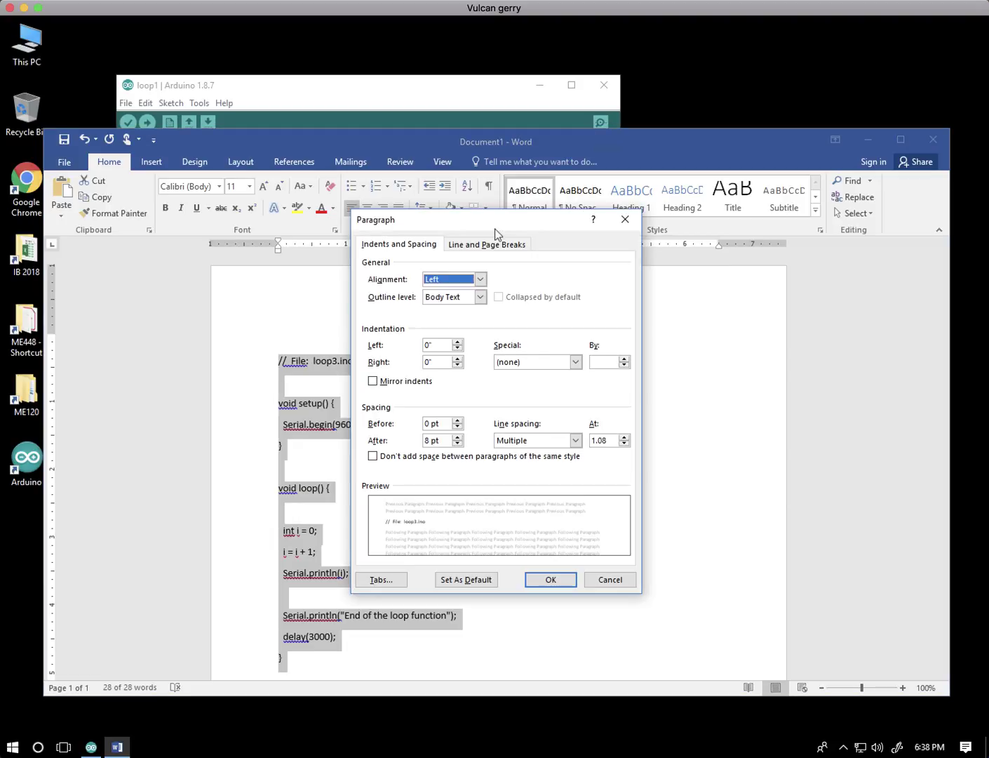
drag(499, 227, 708, 95)
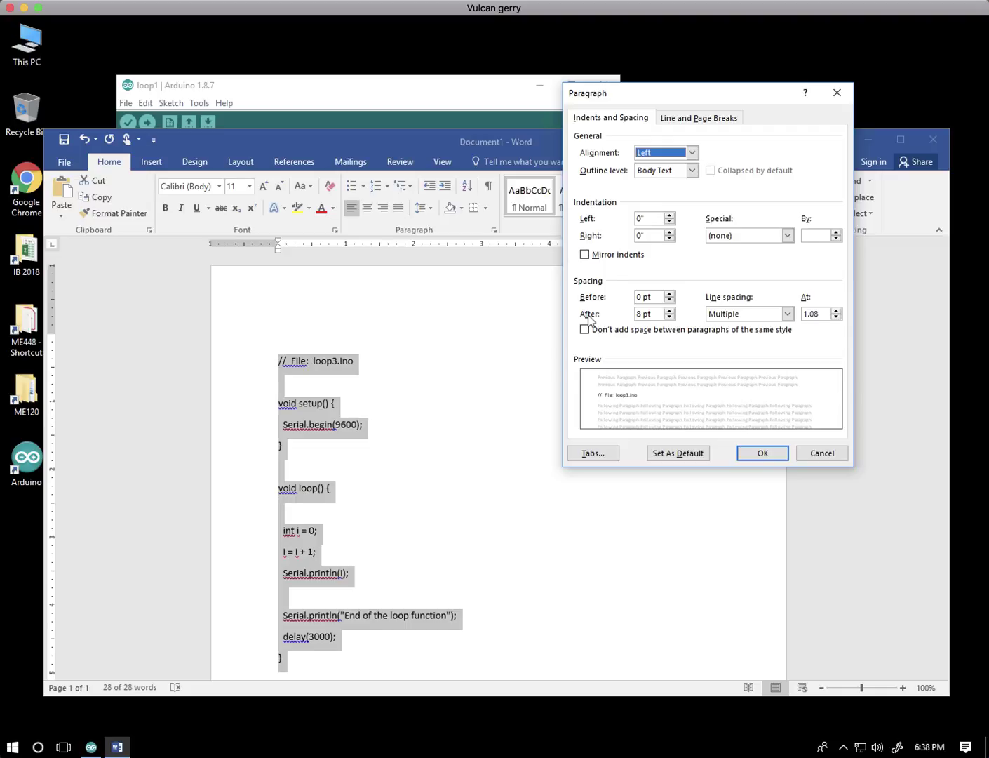
click(637, 314)
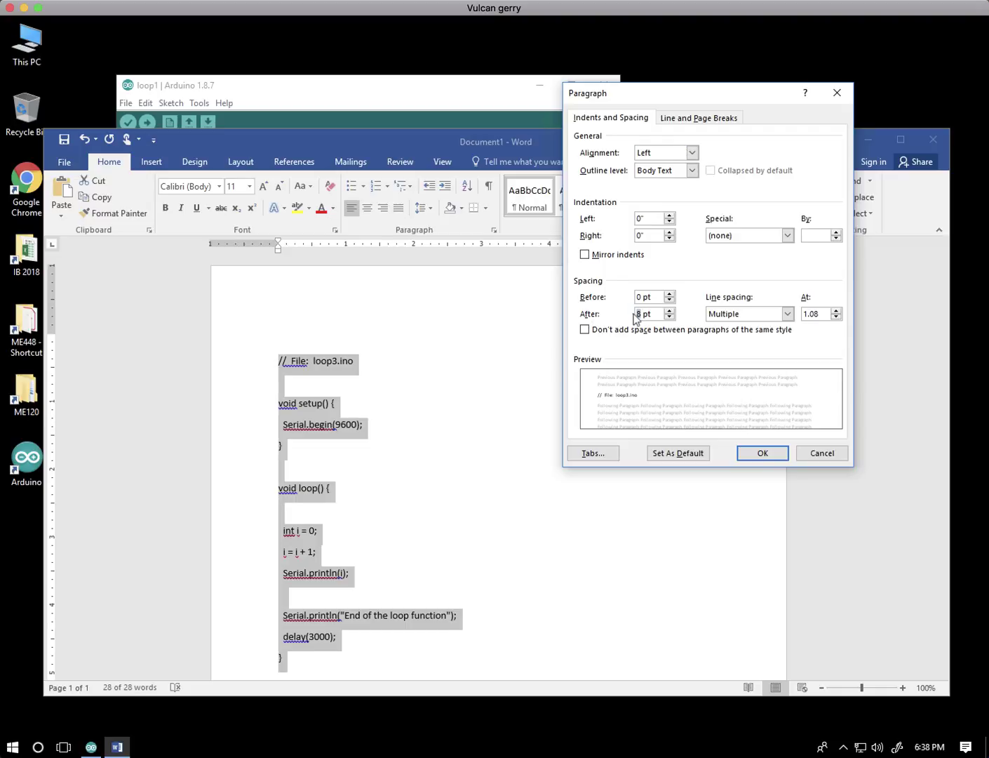
key(Delete)
text(0)
click(761, 453)
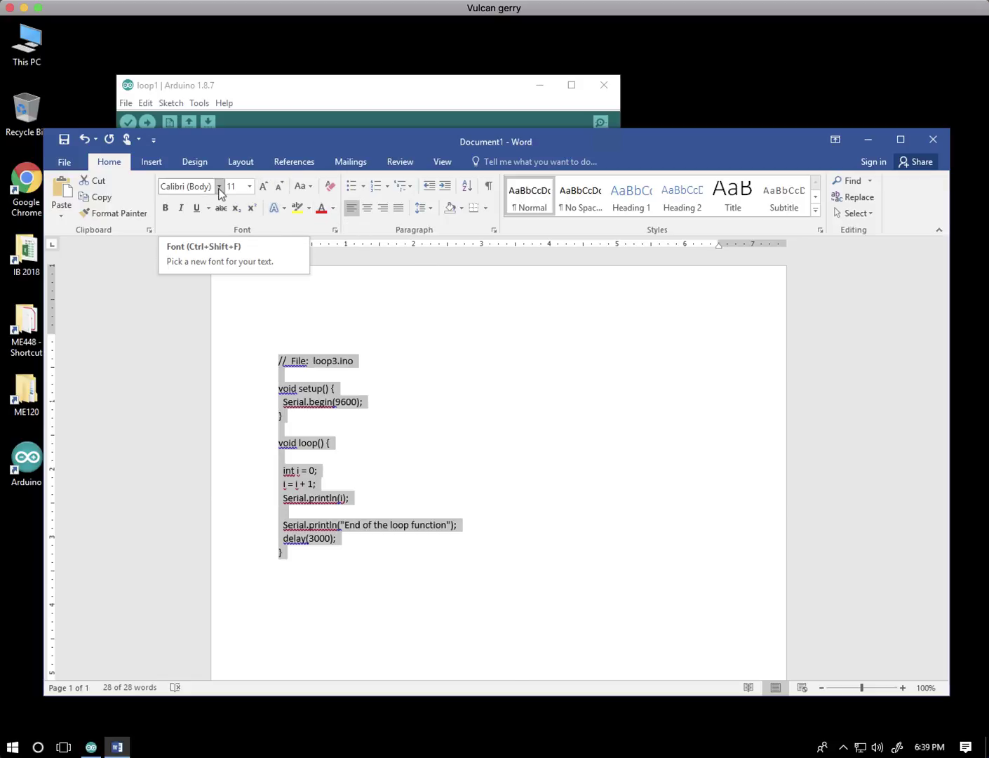
Step: Switch the selected code's font from Calibri to Courier New
ctrl+scroll(393, 426, up, 5)
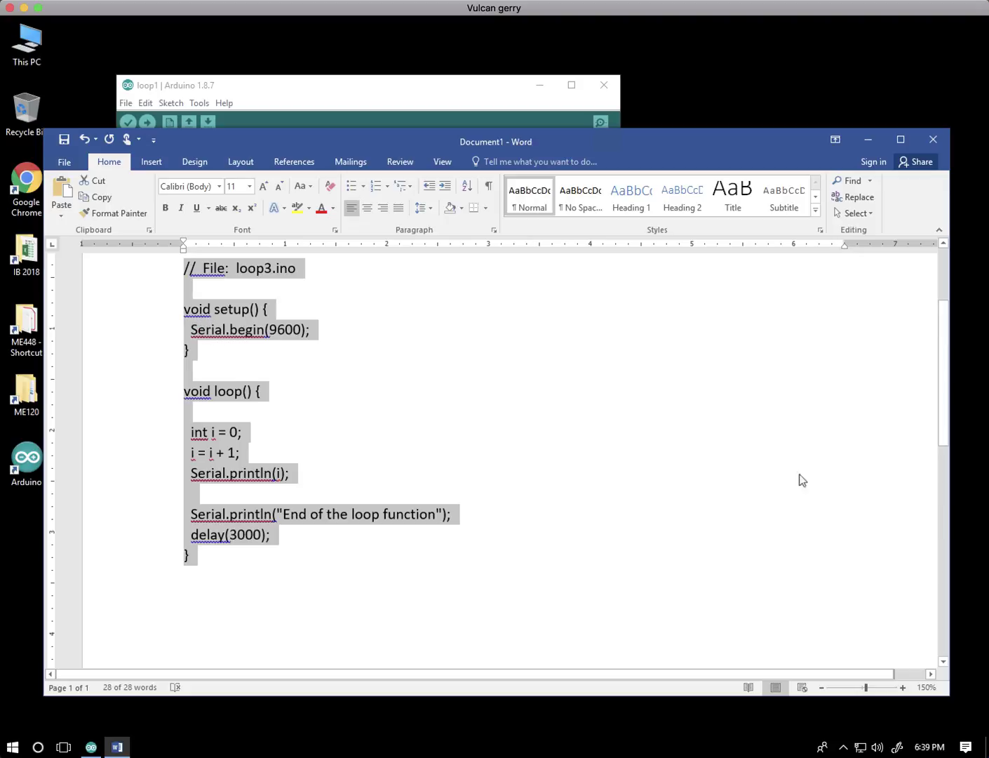
drag(946, 425, 945, 398)
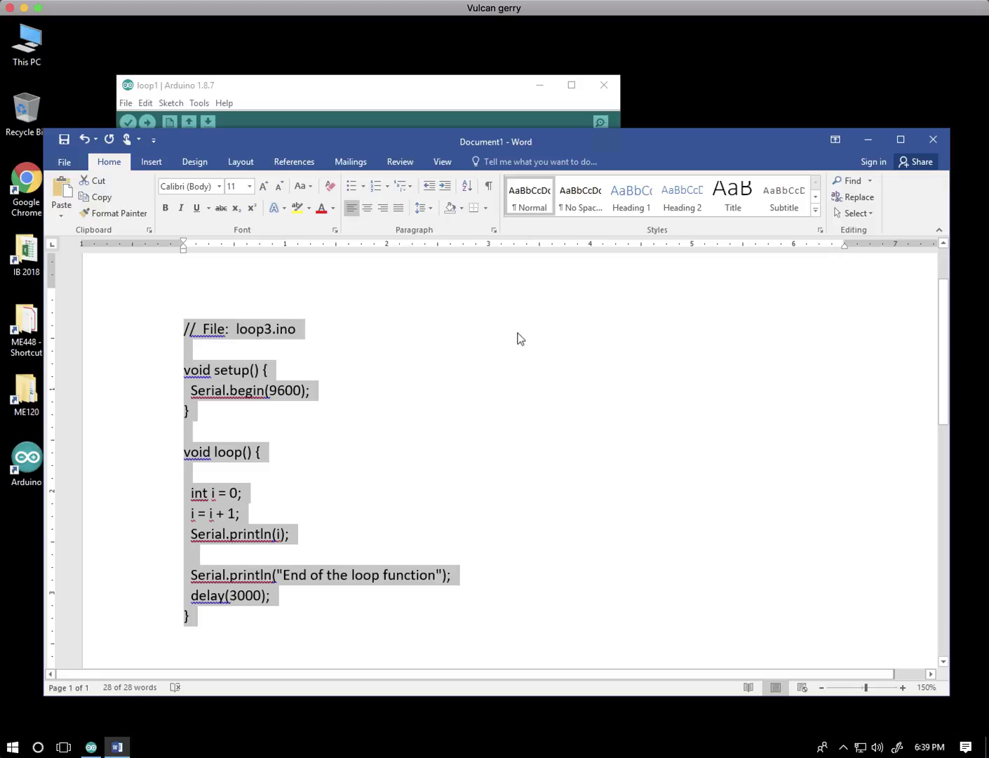
click(218, 187)
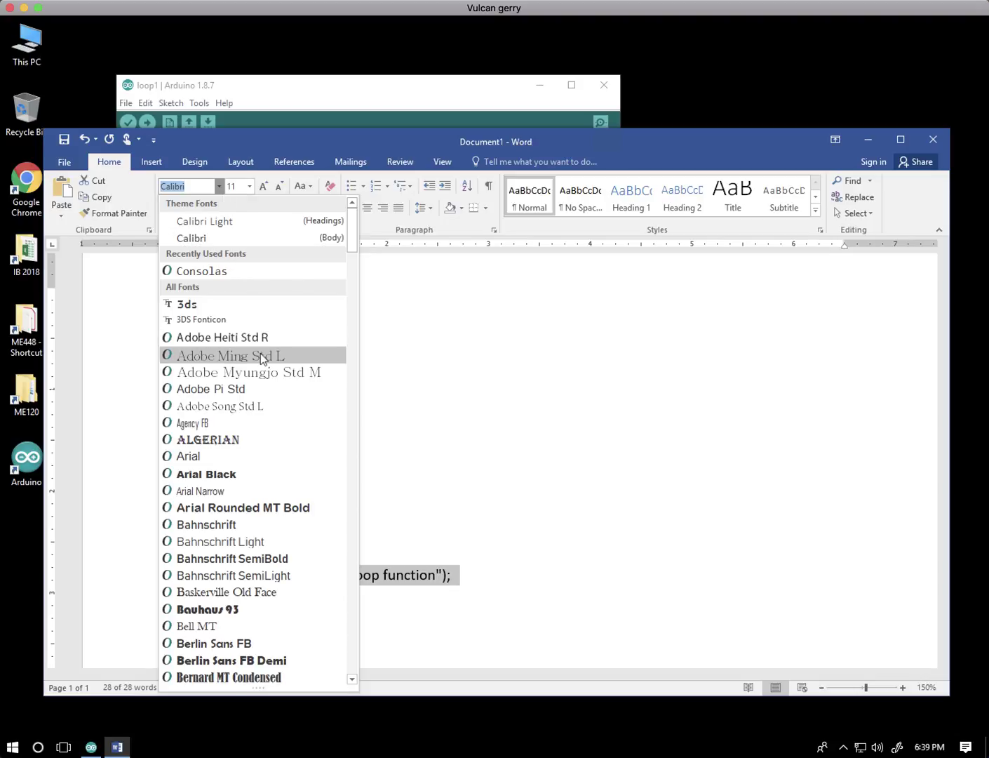
scroll(260, 353, down, 10)
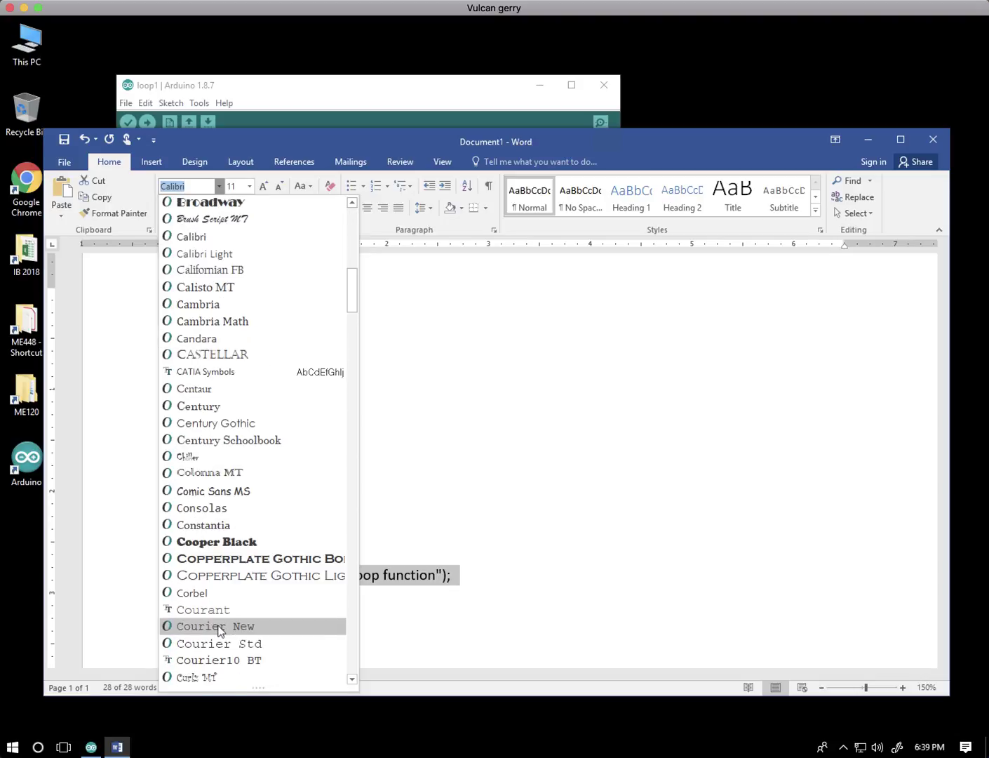
click(219, 626)
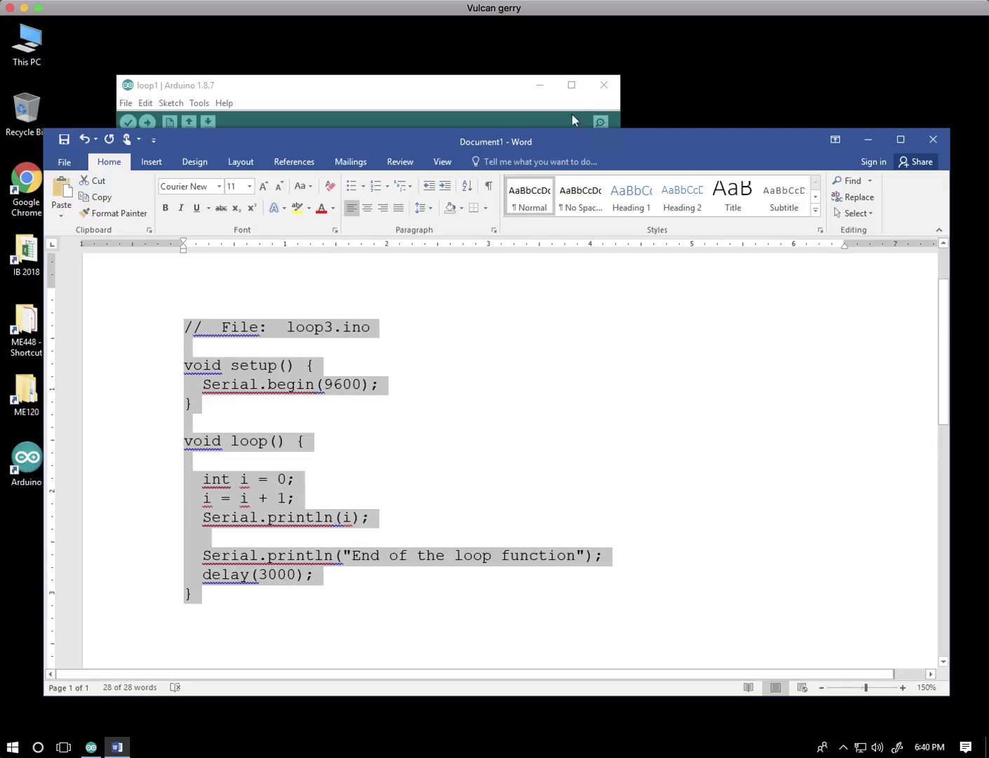
click(449, 93)
drag(424, 93, 747, 59)
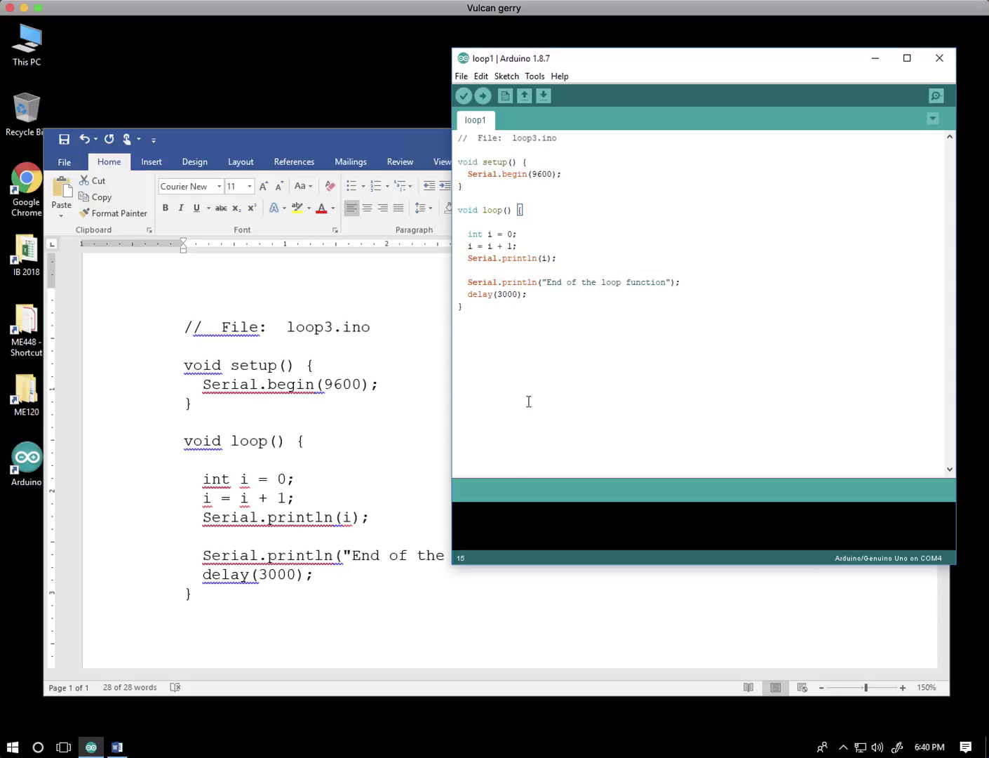
click(354, 137)
key(ctrl+a)
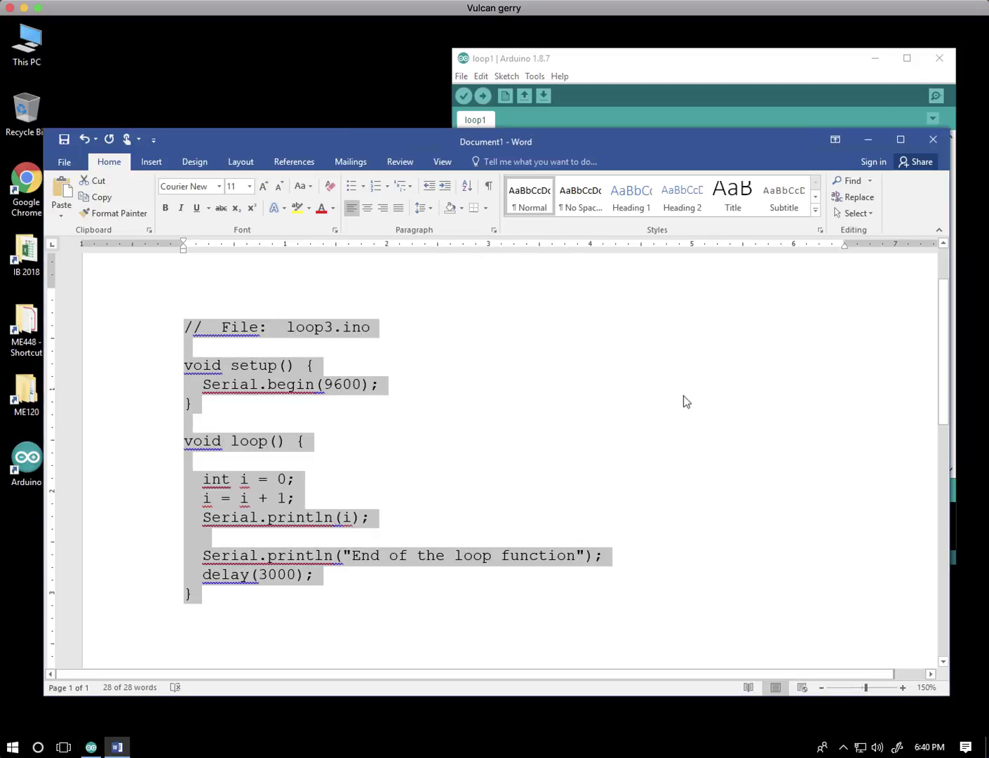
Step: Type 'Here is my code' on the empty first line above the sketch
click(363, 296)
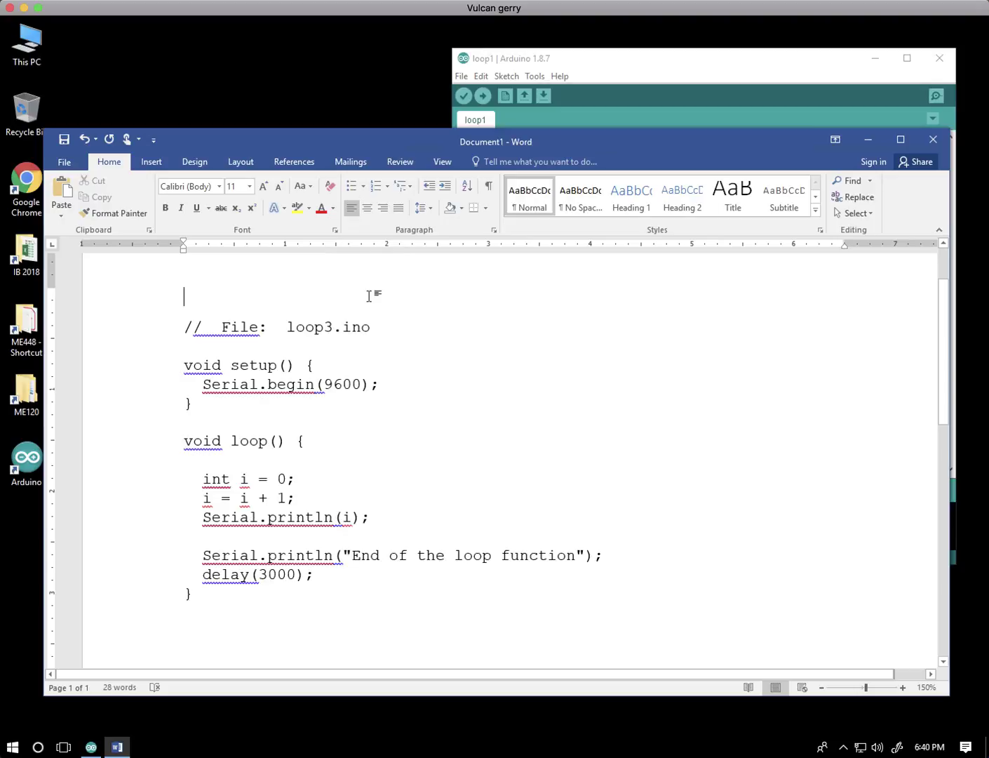
text(Here is my )
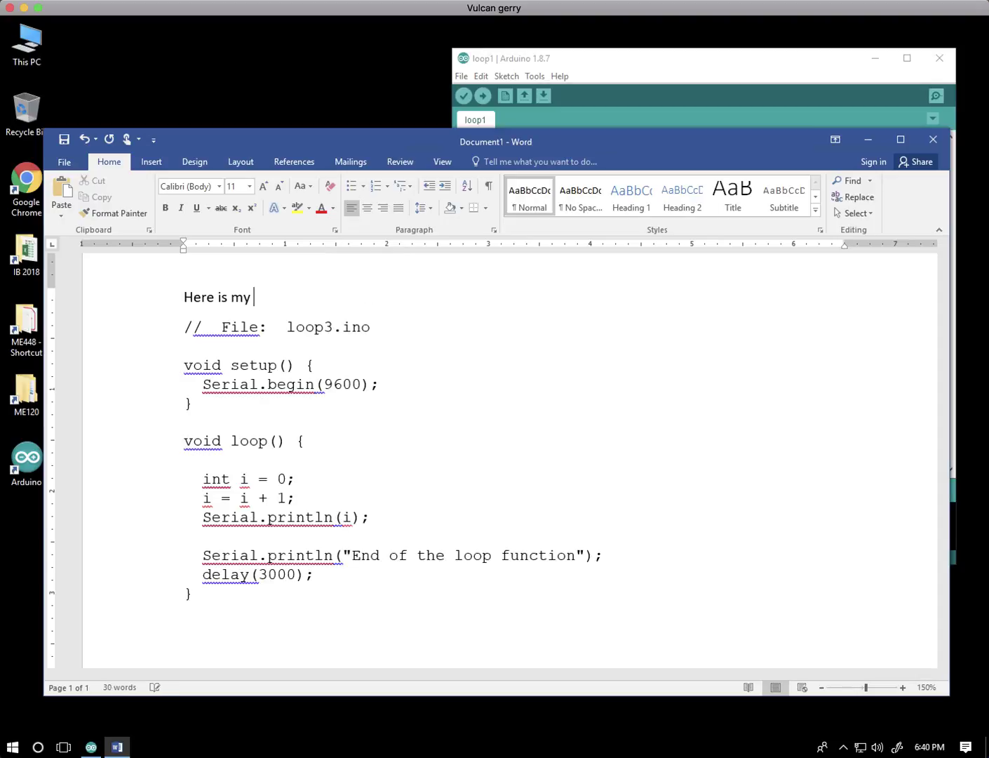
text(code)
Step: Open the Styles pane and select the code from // File through delay(3000);
click(819, 232)
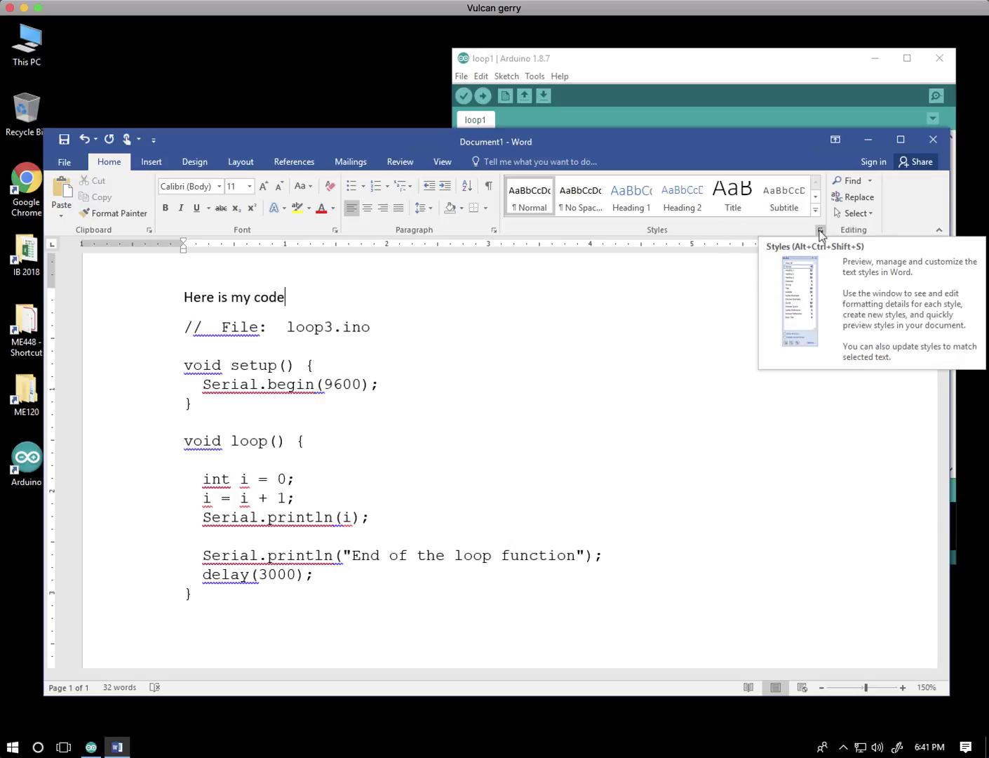
click(820, 232)
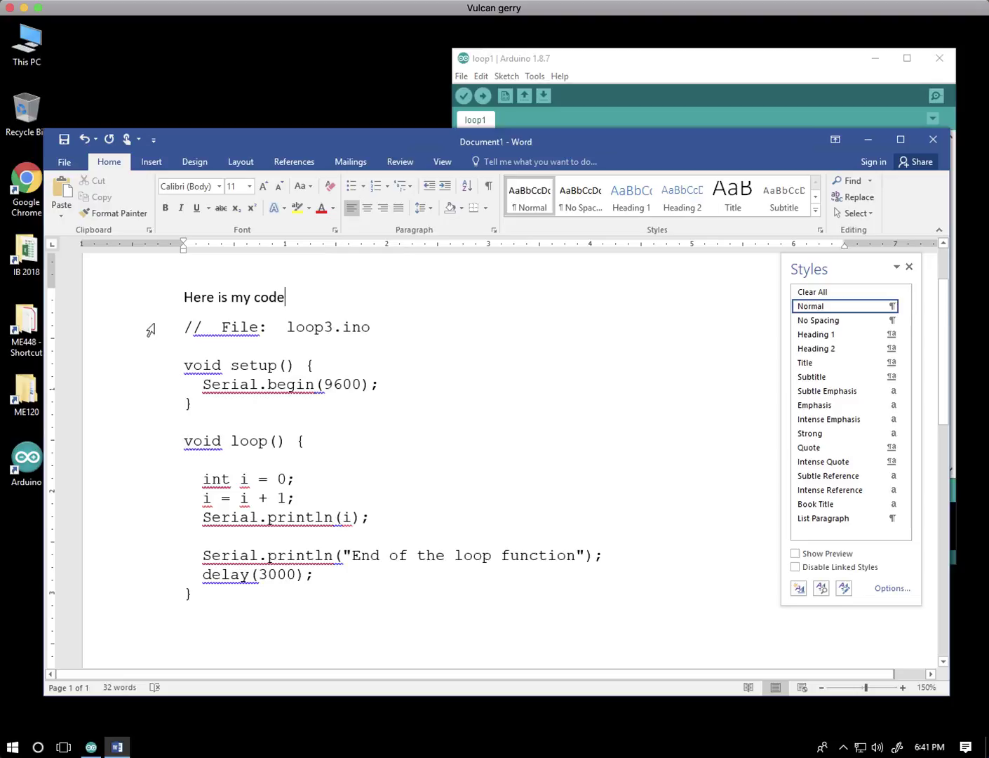
drag(151, 329, 124, 596)
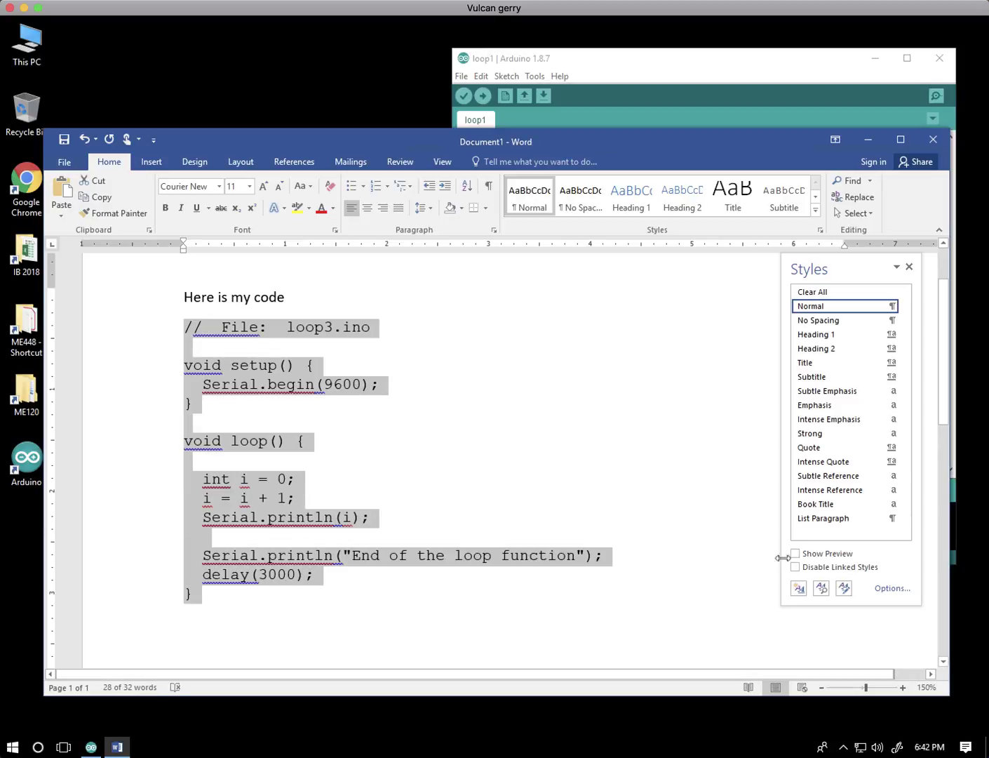
Step: Create a new paragraph style named 'code' from the code block's formatting
click(799, 590)
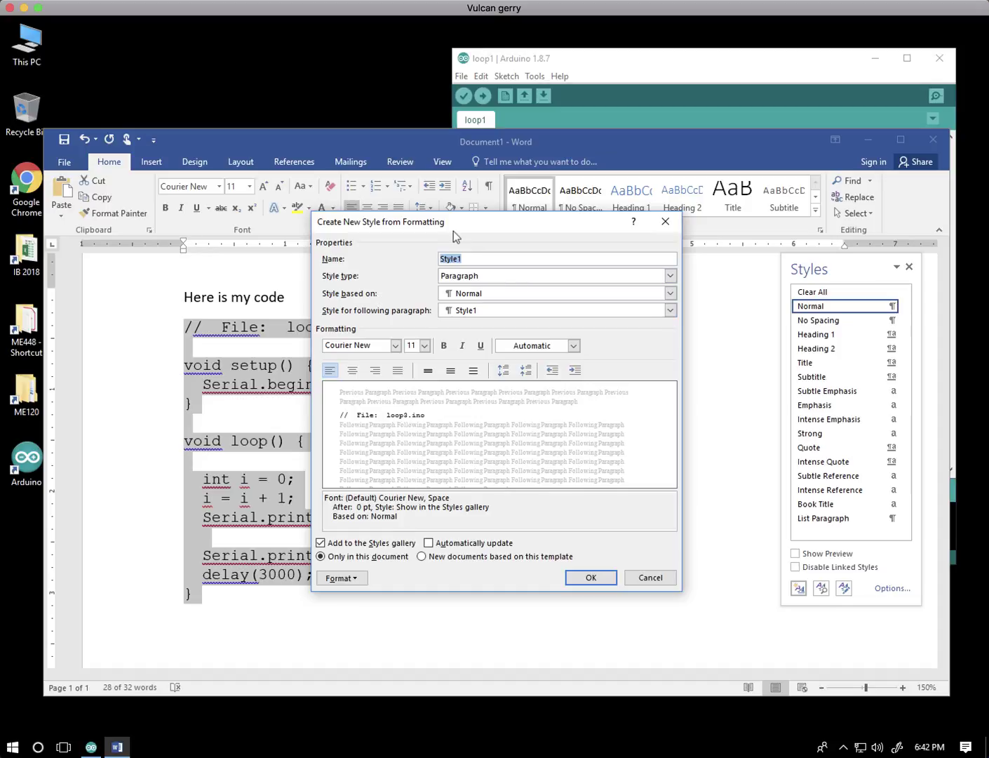
text(code)
click(588, 578)
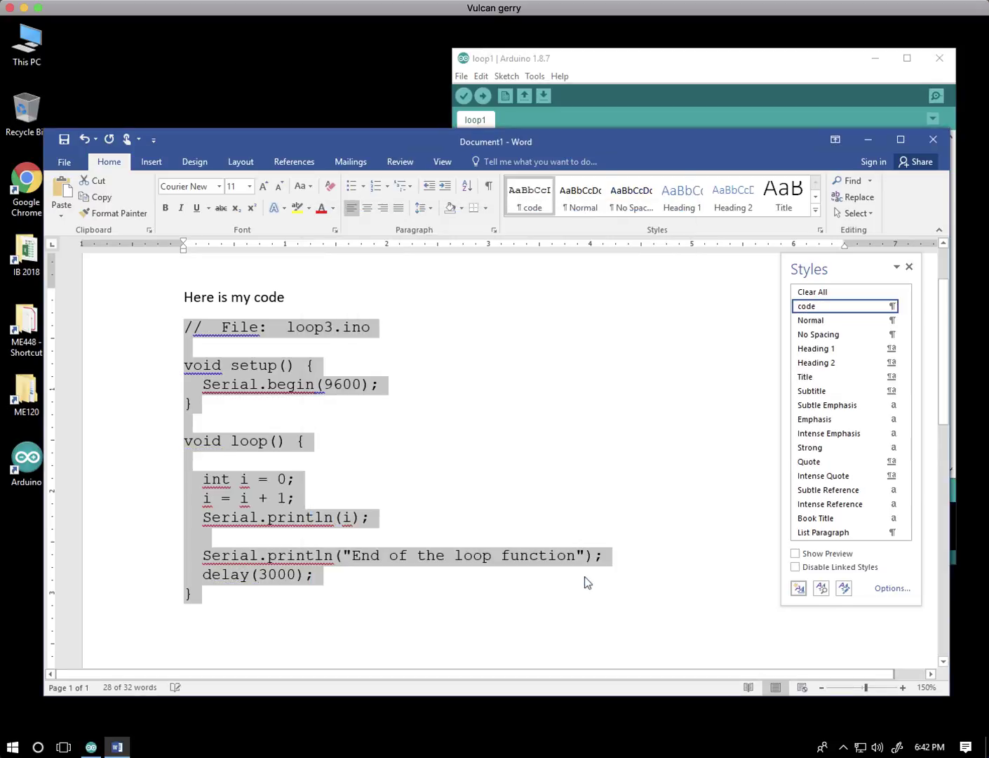
Step: Add empty lines below the code block and select the entire sketch in Arduino
click(298, 622)
key(Return)
key(Return)
key(Return)
key(Return)
key(Return)
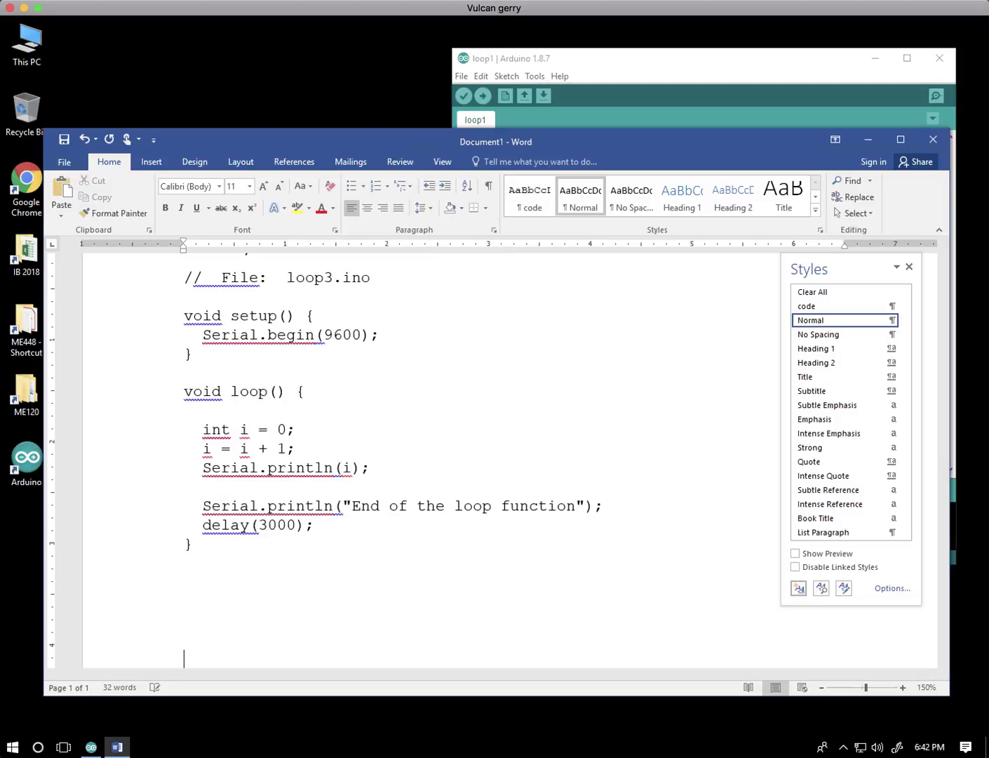
click(642, 69)
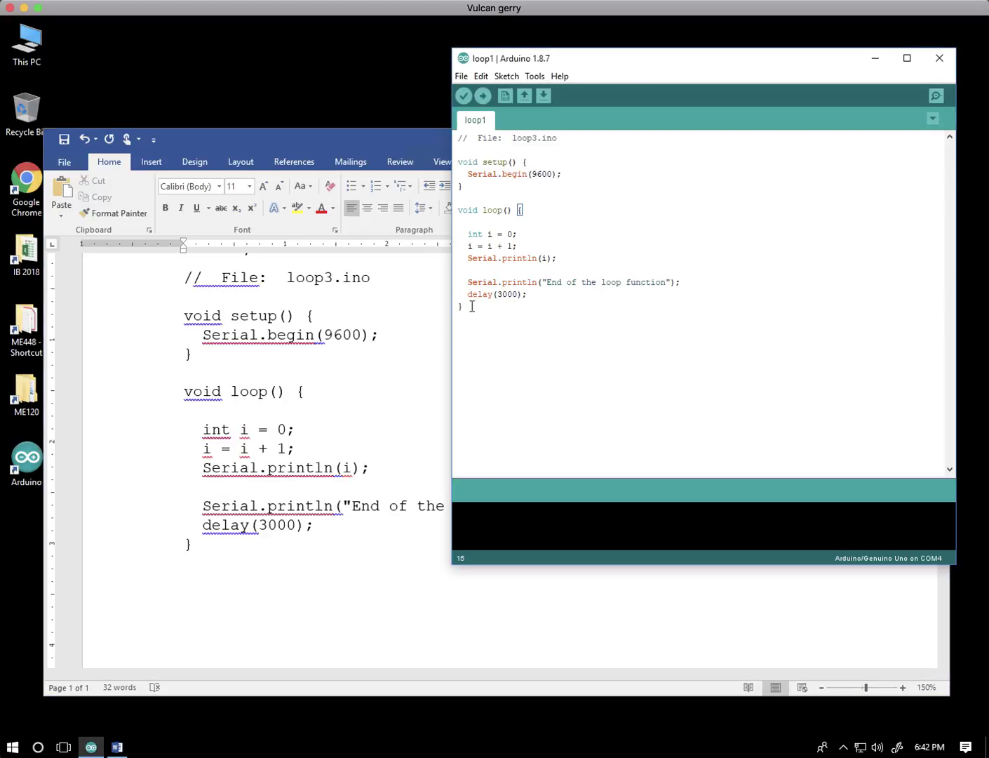
drag(465, 307, 444, 107)
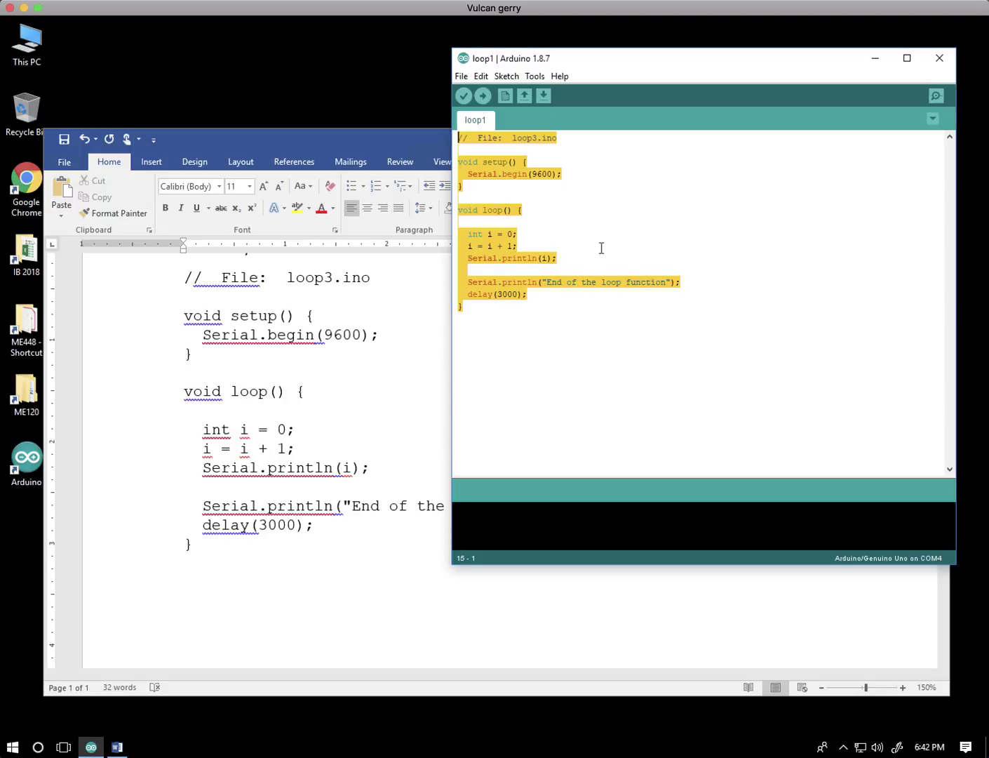
Step: Paste a second copy of the sketch below the first and zoom out to 100%
click(292, 563)
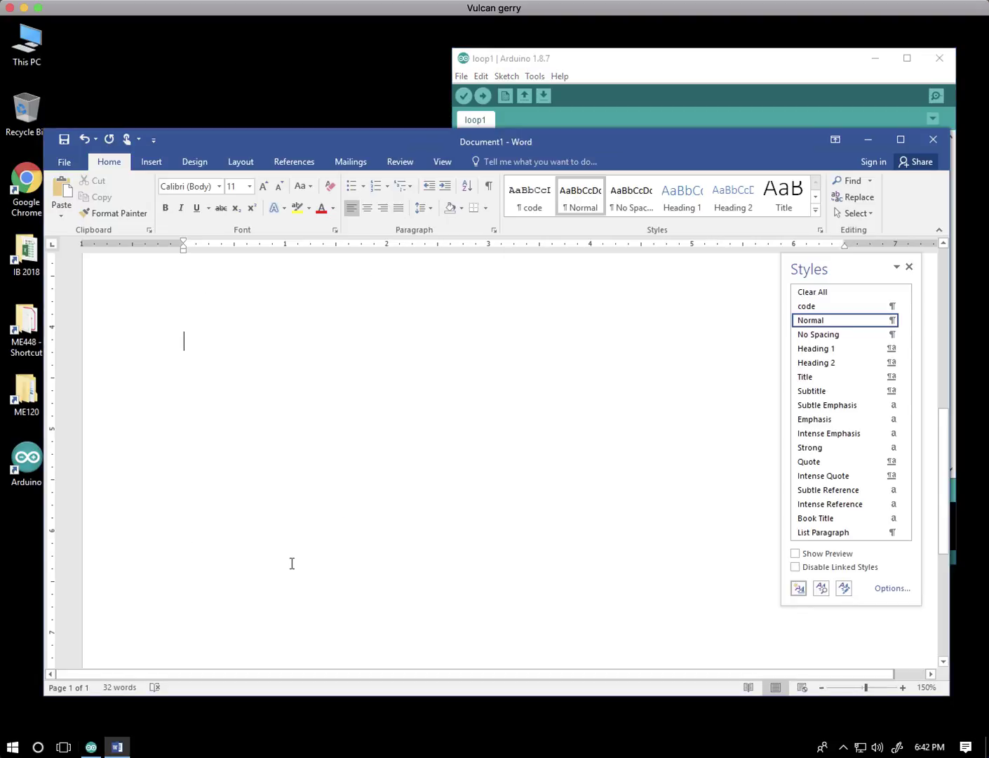
key(ctrl+v)
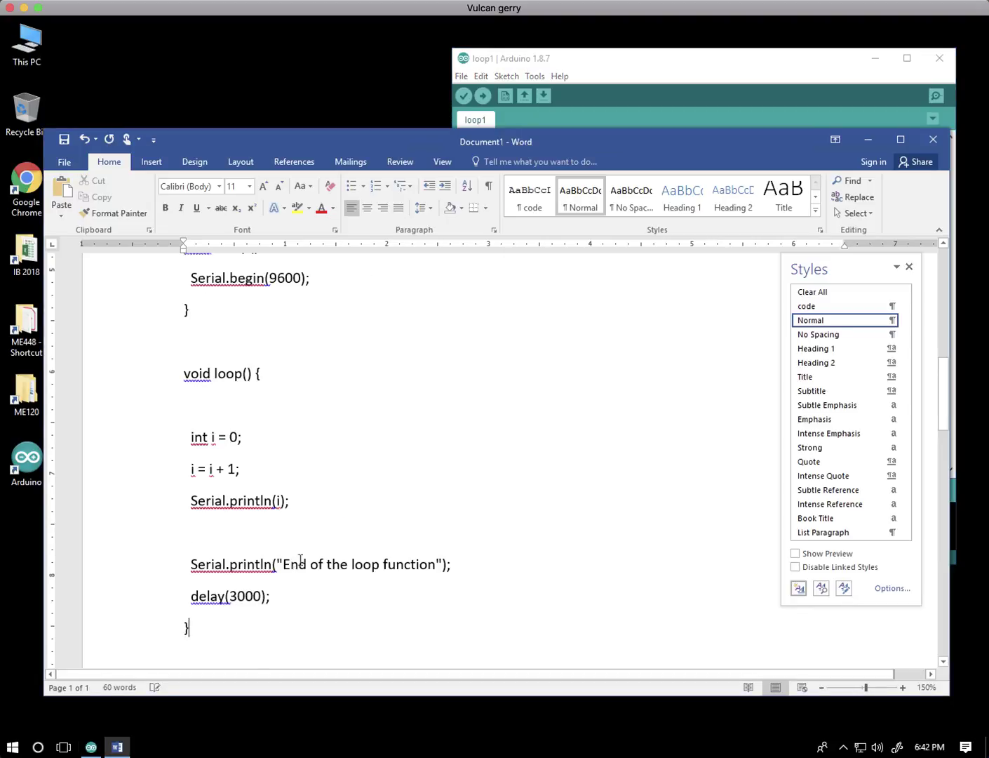
click(821, 688)
click(821, 688)
click(820, 688)
click(821, 687)
click(821, 688)
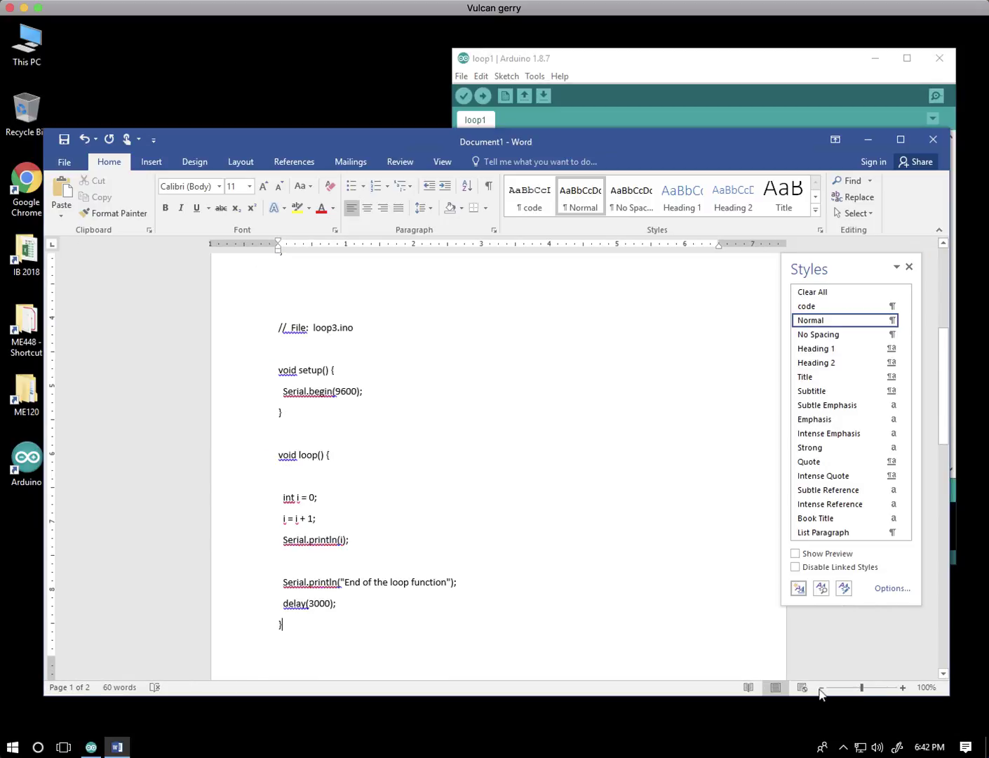
Step: Apply the 'code' style to the newly pasted sketch
key(ctrl+shift+Home)
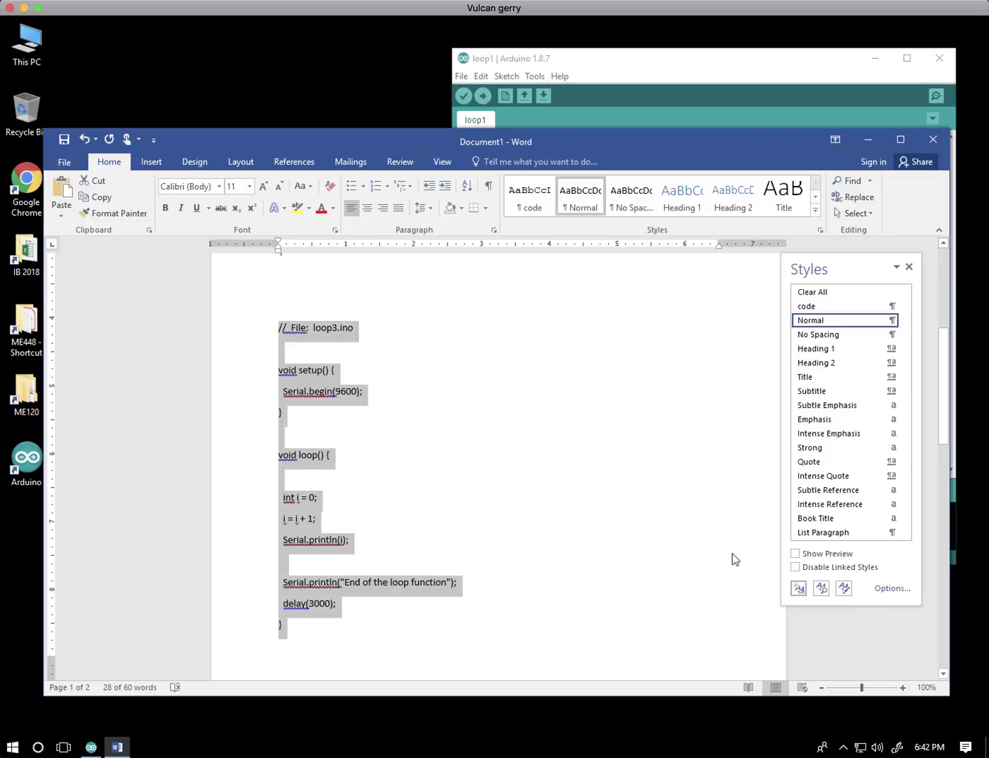
click(808, 311)
click(602, 531)
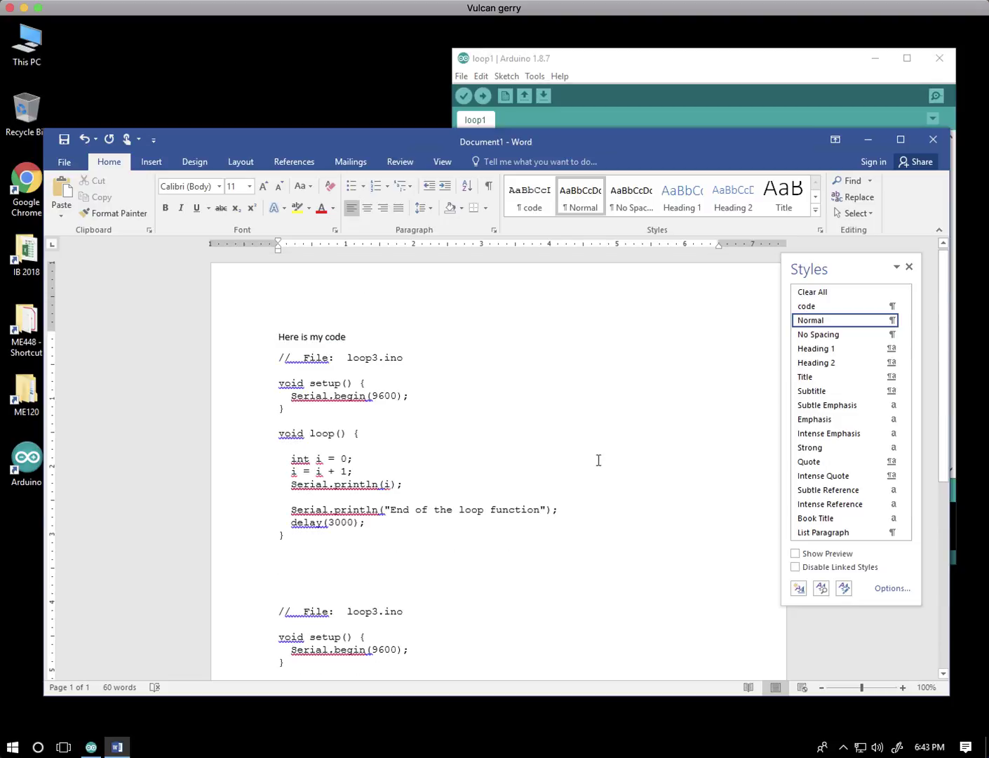
scroll(598, 459, down, 4)
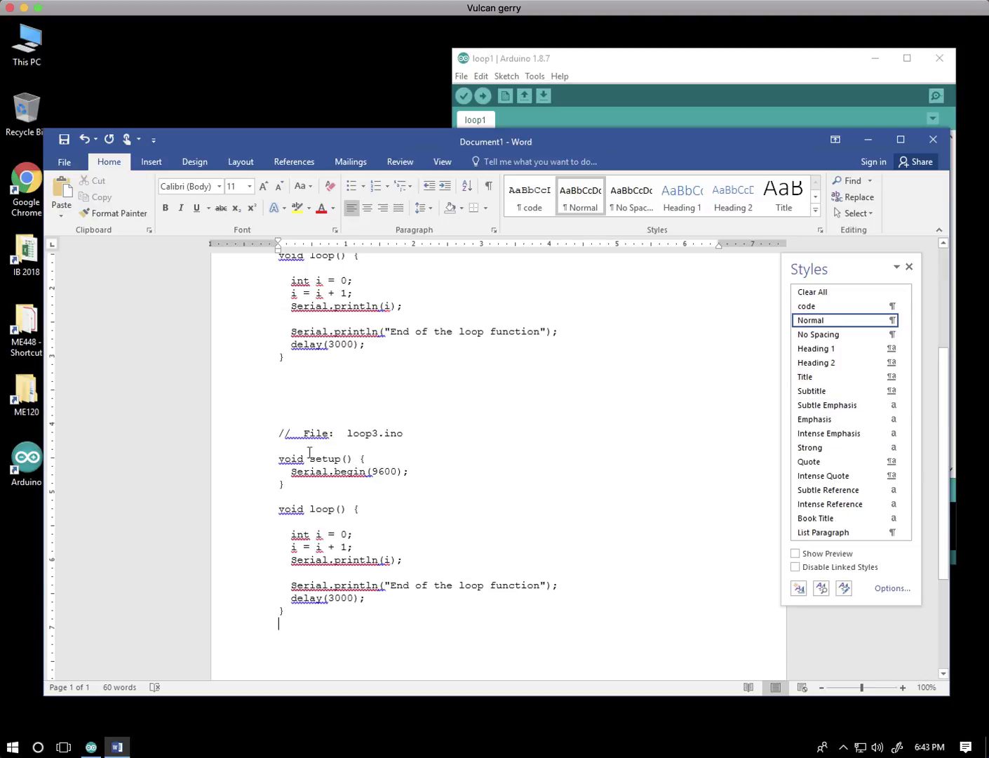
Step: Undo the last action so the first code block is selected again
key(ctrl+z)
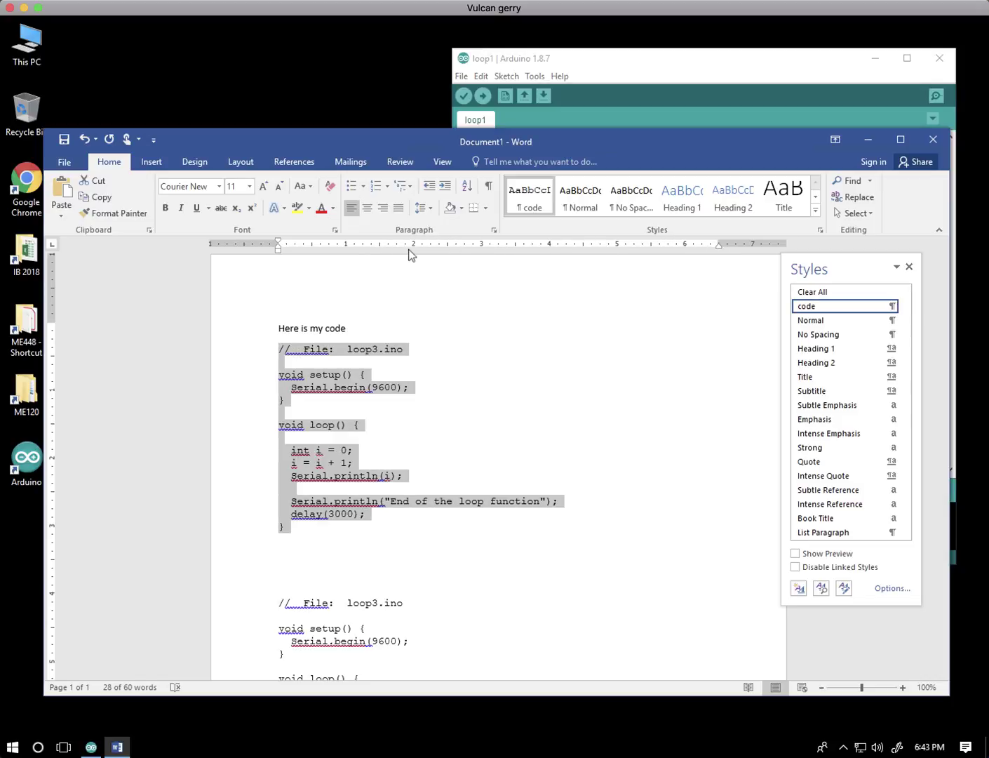
Step: Turn the Ruler option back on so horizontal and vertical rulers frame the page
click(437, 164)
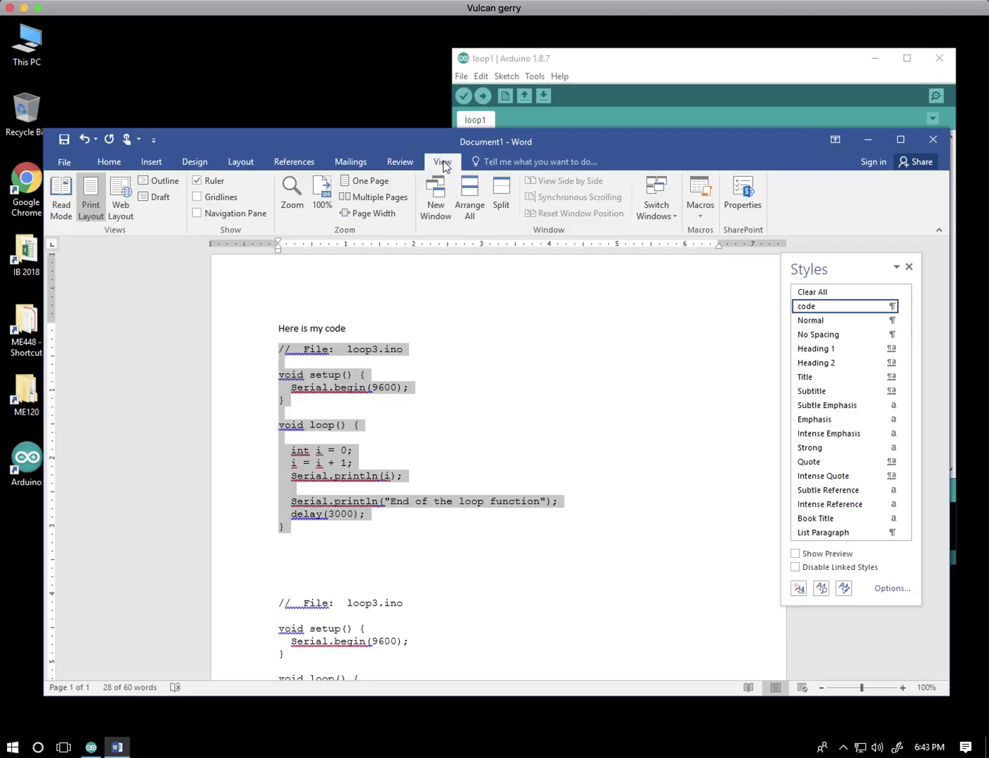
click(197, 180)
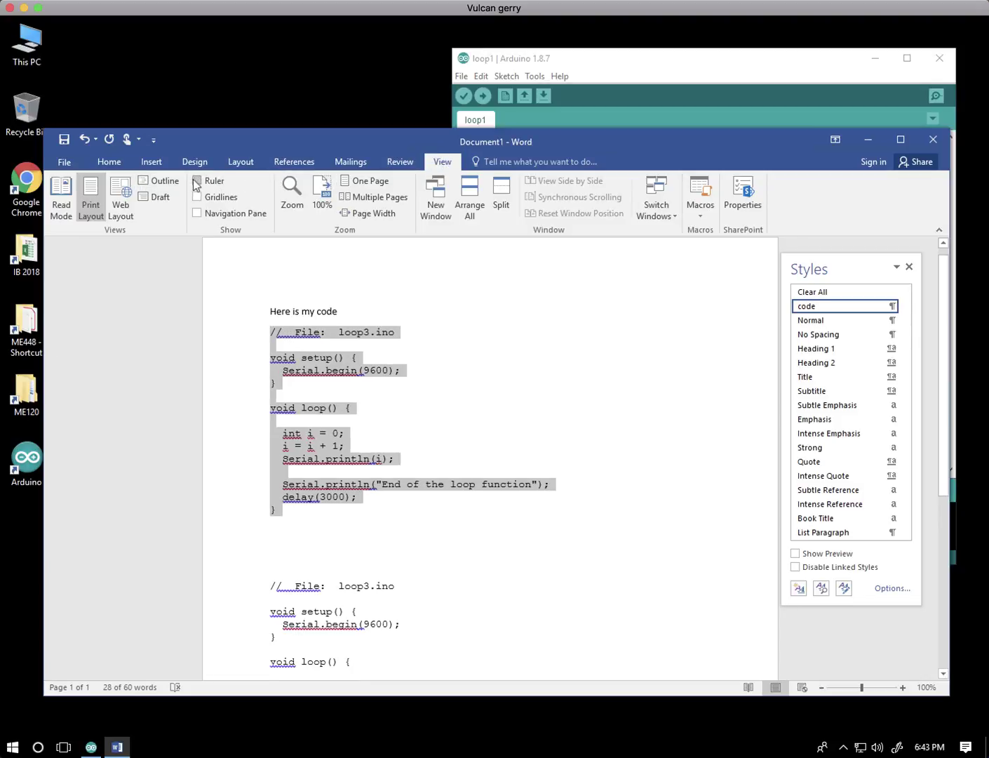
click(195, 181)
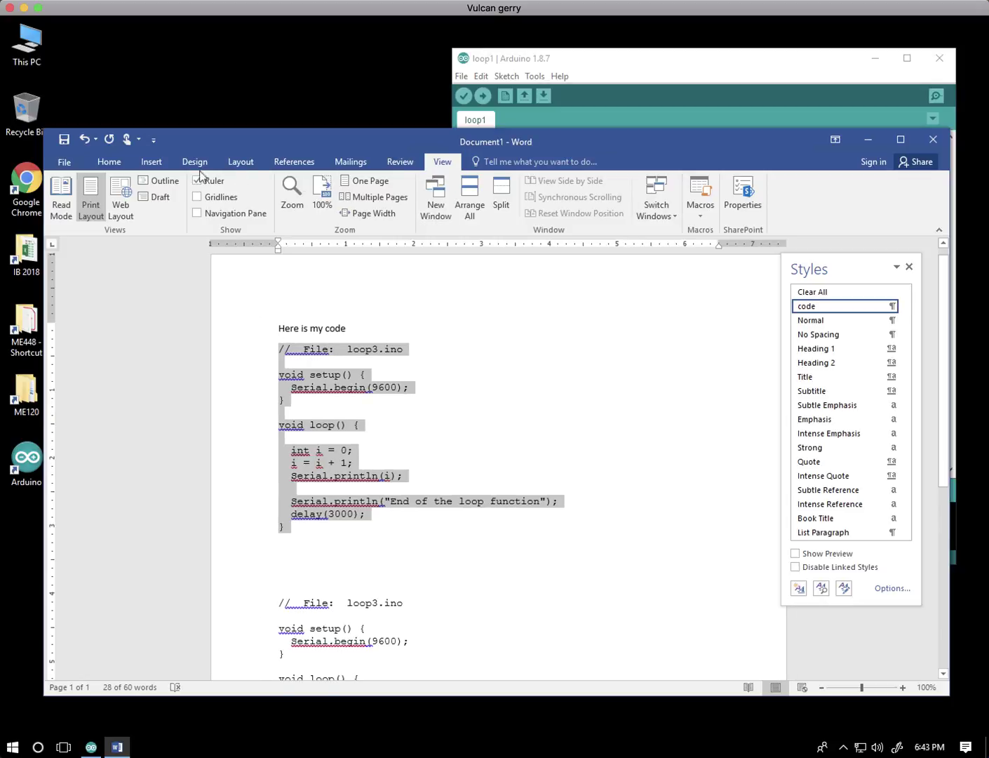
click(108, 161)
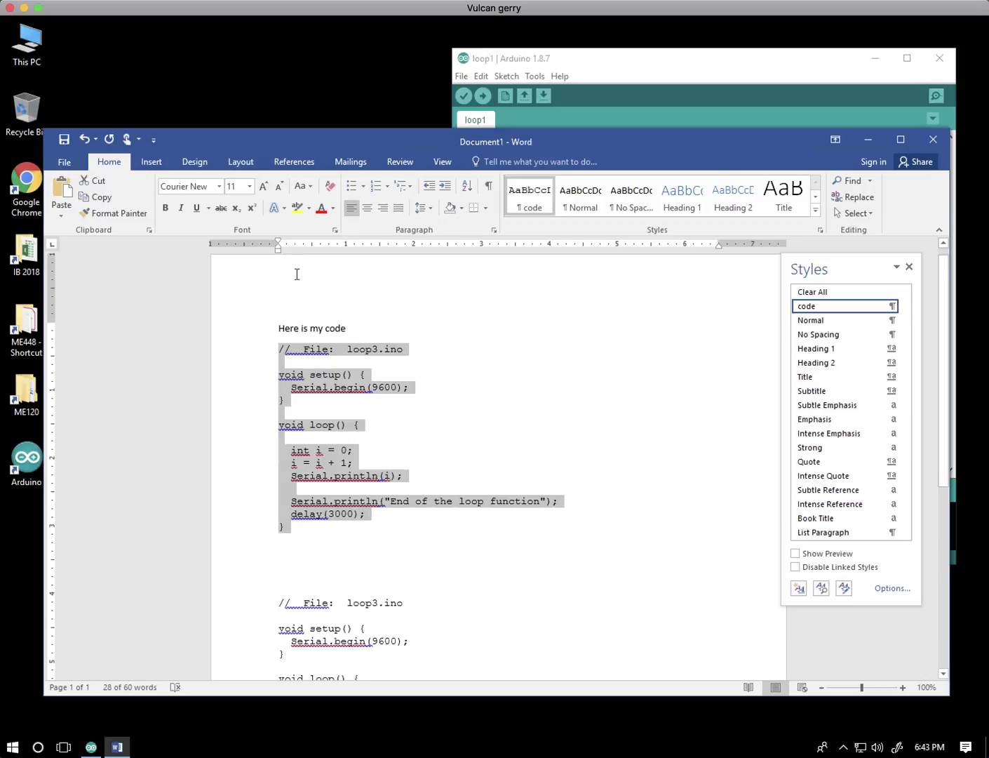
Step: Indent the first code block rightward and update the code style to match it
mouse_move(277, 251)
mouse_down()
mouse_move(317, 260)
mouse_move(274, 325)
mouse_move(270, 453)
mouse_up()
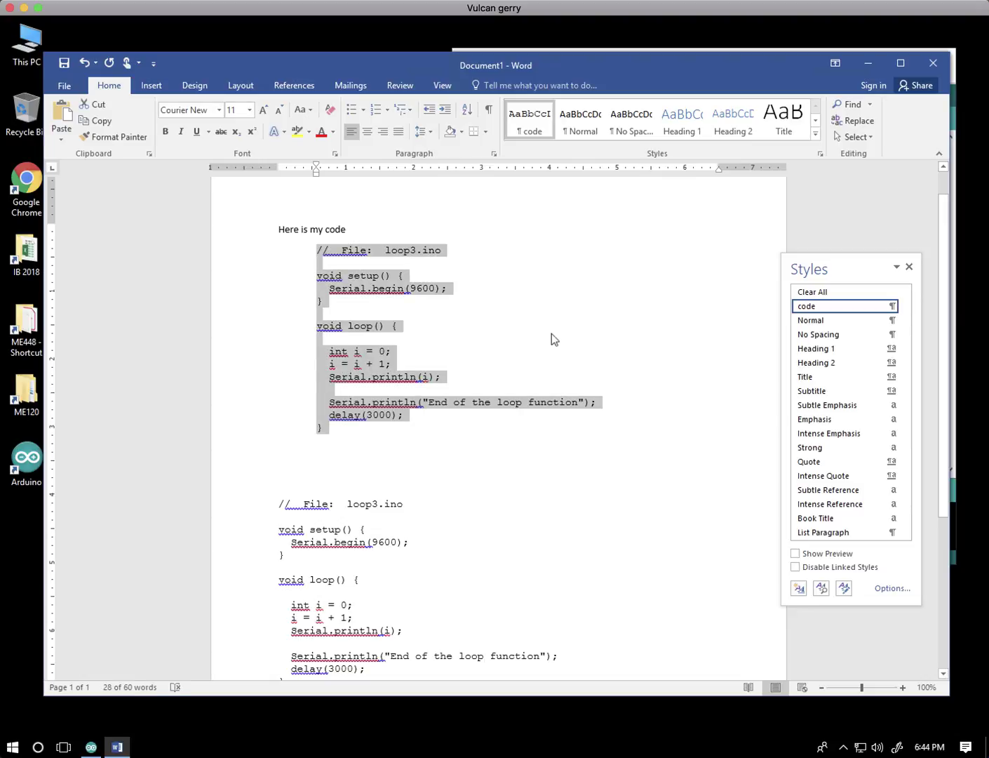
click(891, 306)
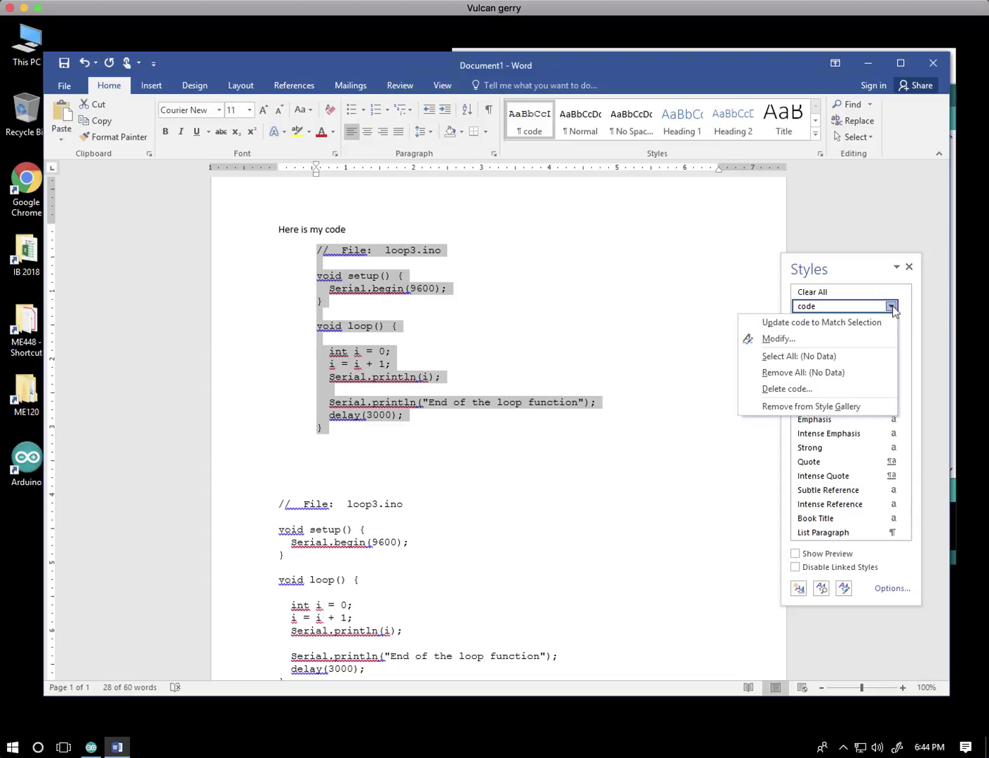
click(843, 322)
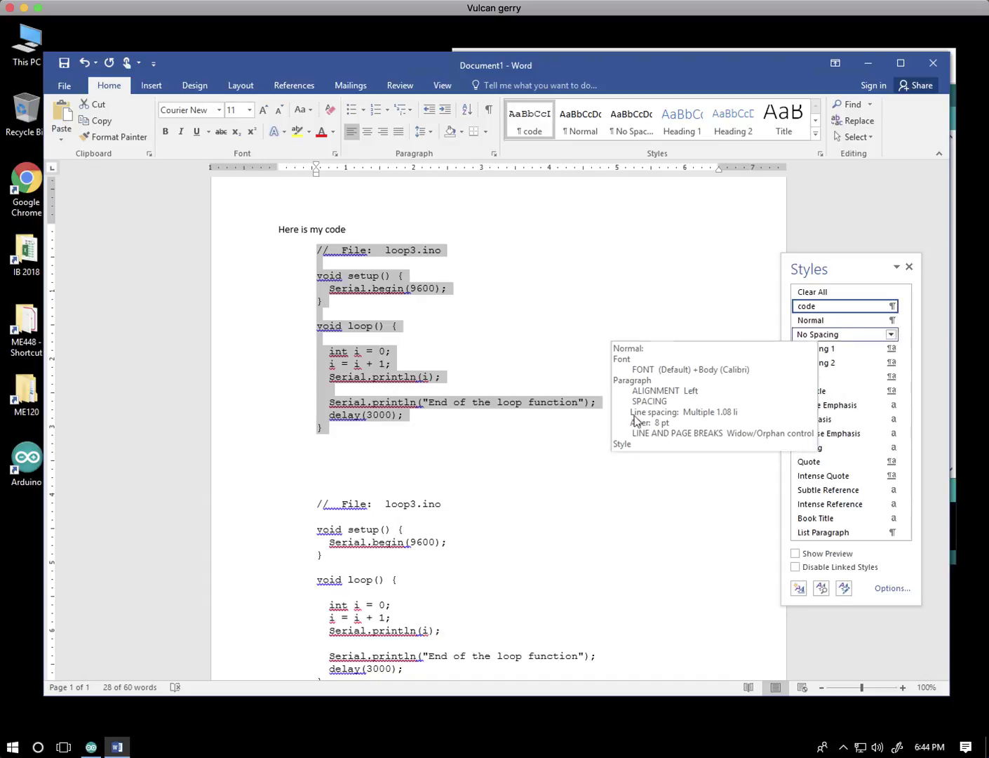
scroll(475, 539, down, 1)
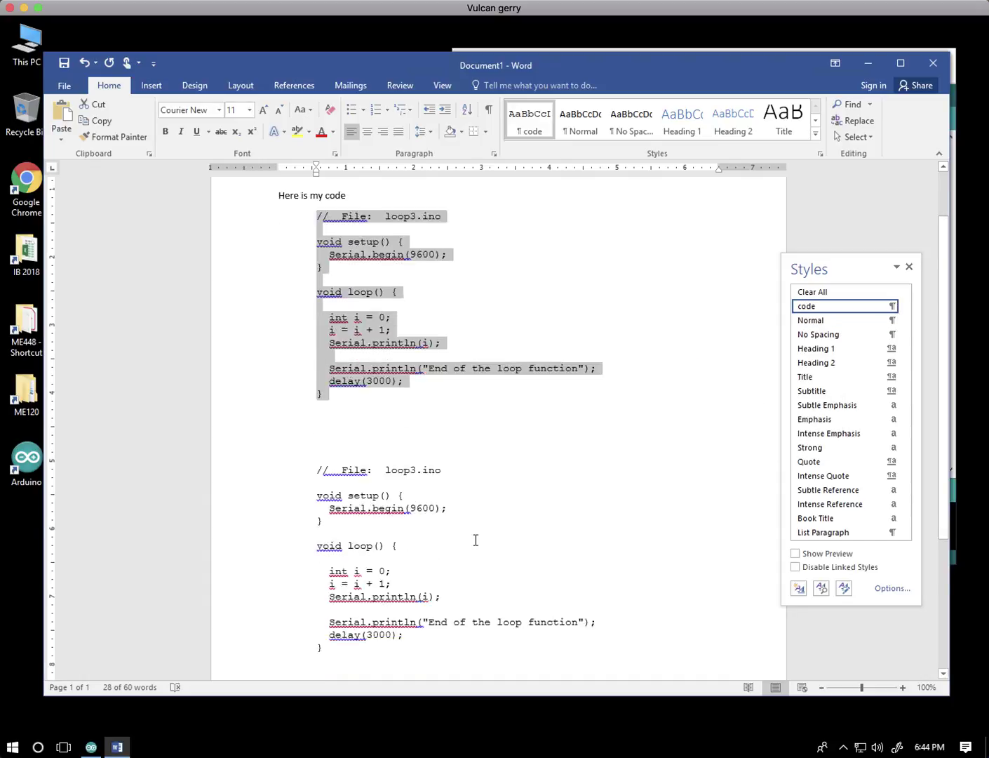
scroll(476, 538, down, 4)
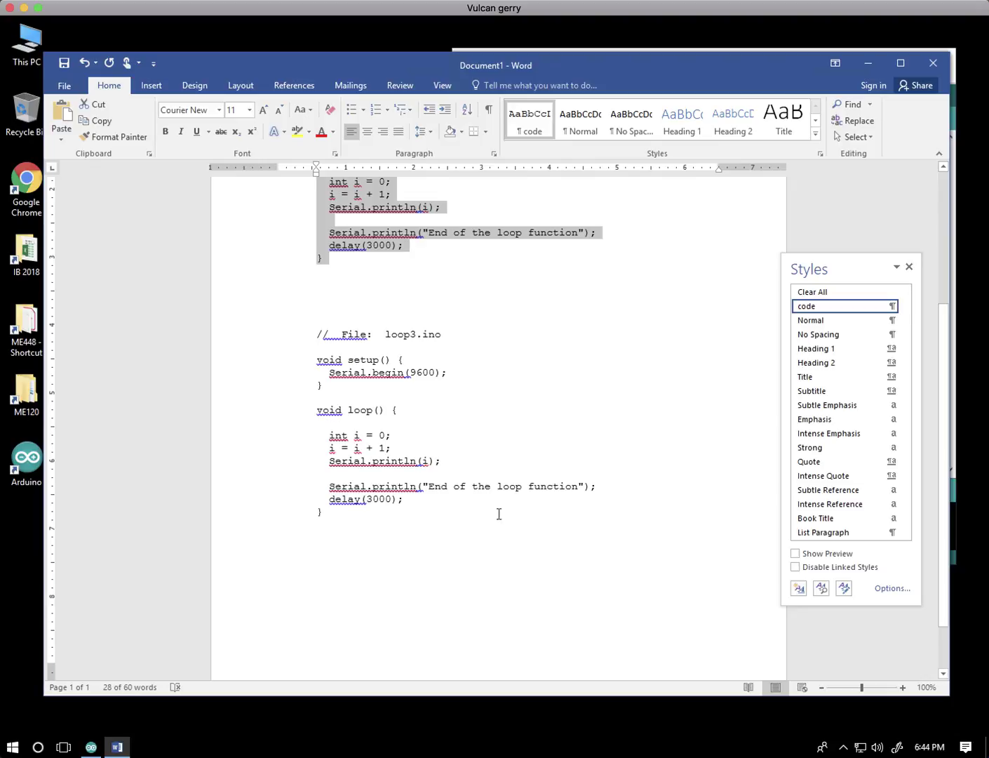
click(437, 373)
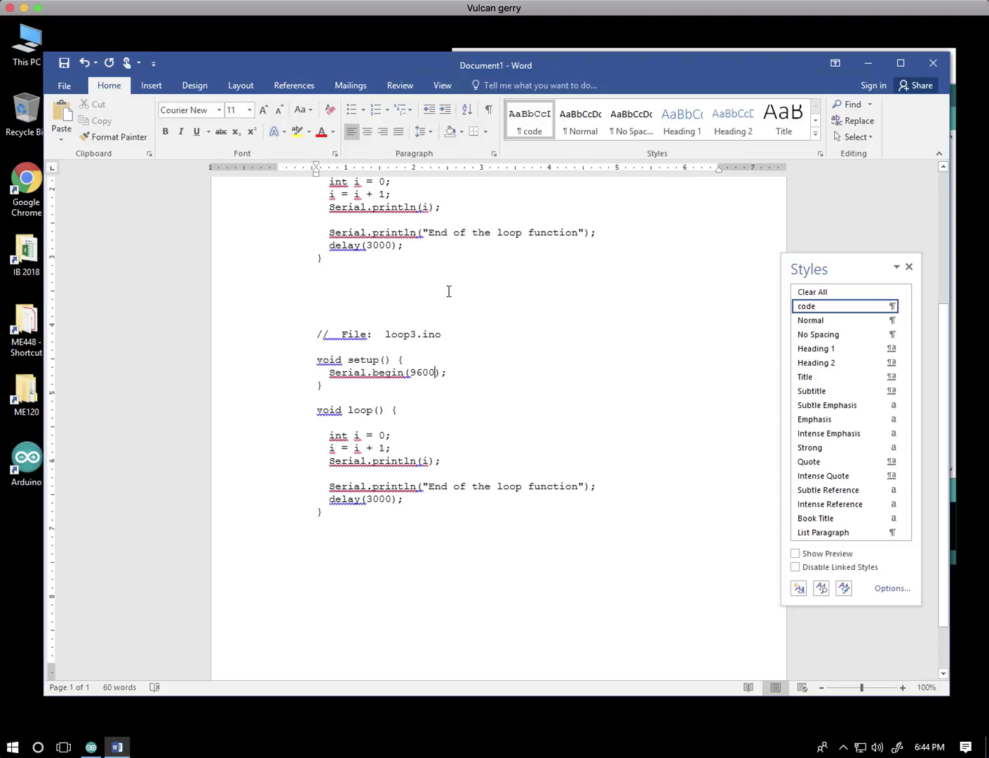
Step: Show paragraph marks and space dots, checking the empty lines between the code blocks
click(334, 293)
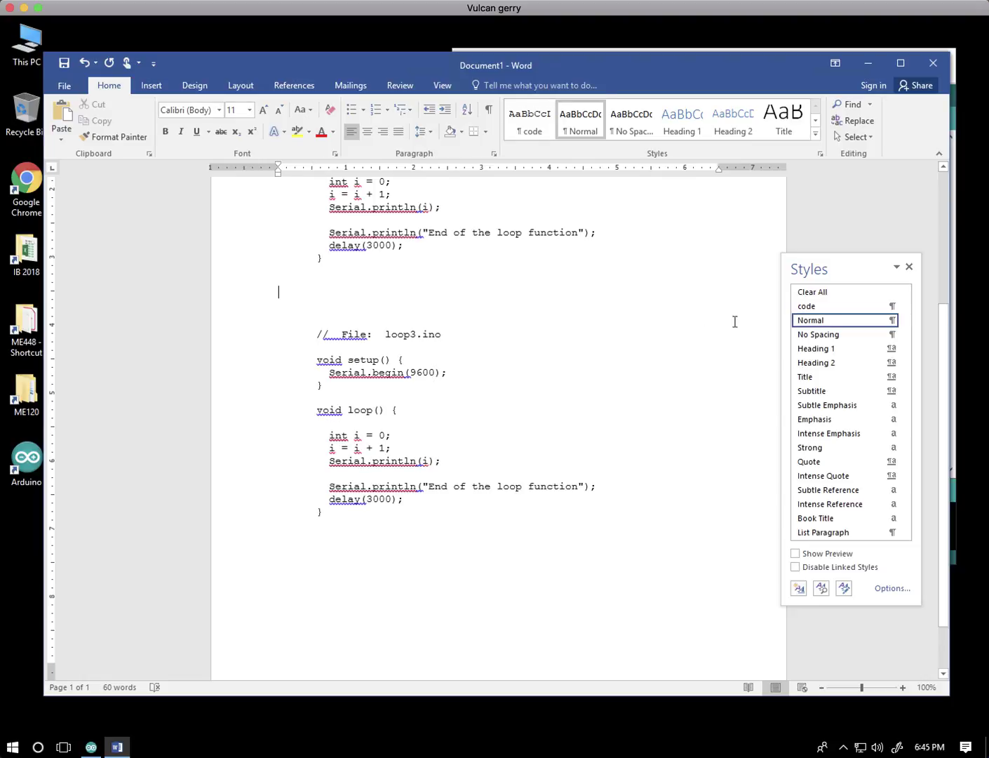
click(491, 111)
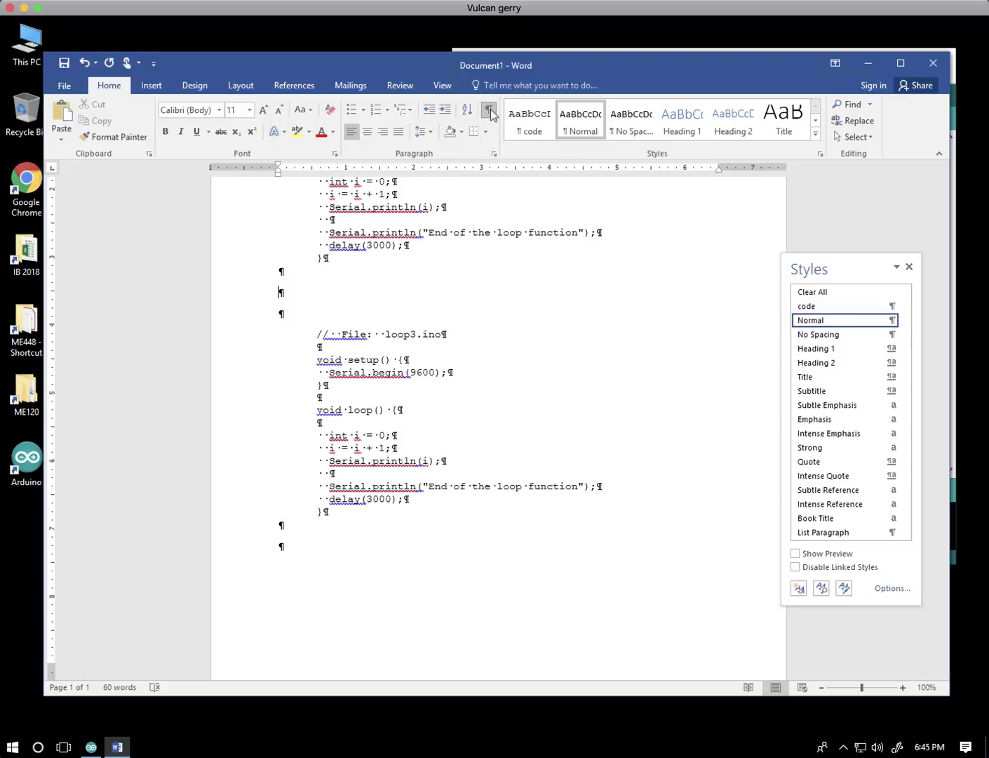
drag(255, 277, 250, 317)
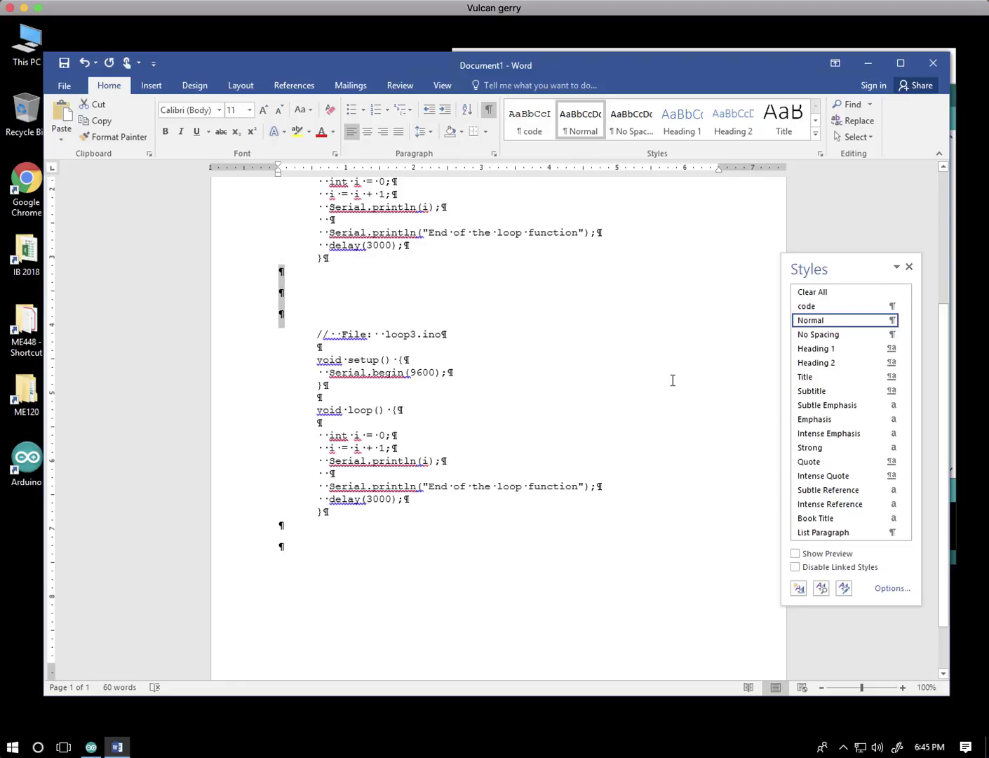
click(430, 399)
Step: Select the entire second code block from its first line down
drag(275, 345, 271, 397)
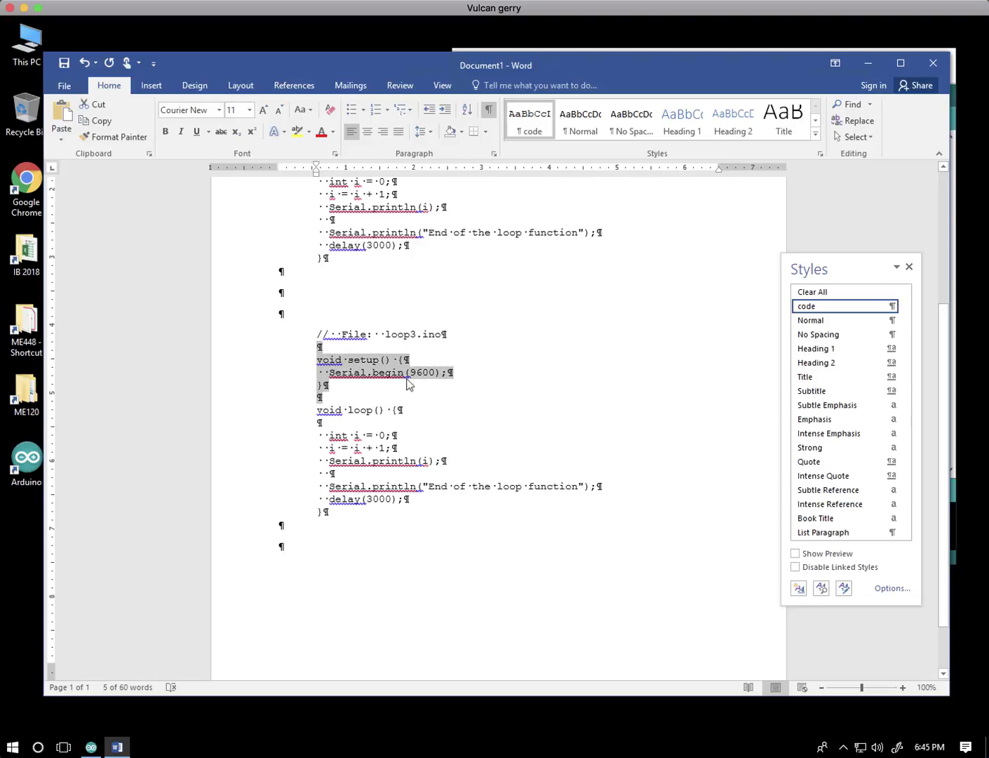
click(261, 336)
drag(260, 372, 249, 523)
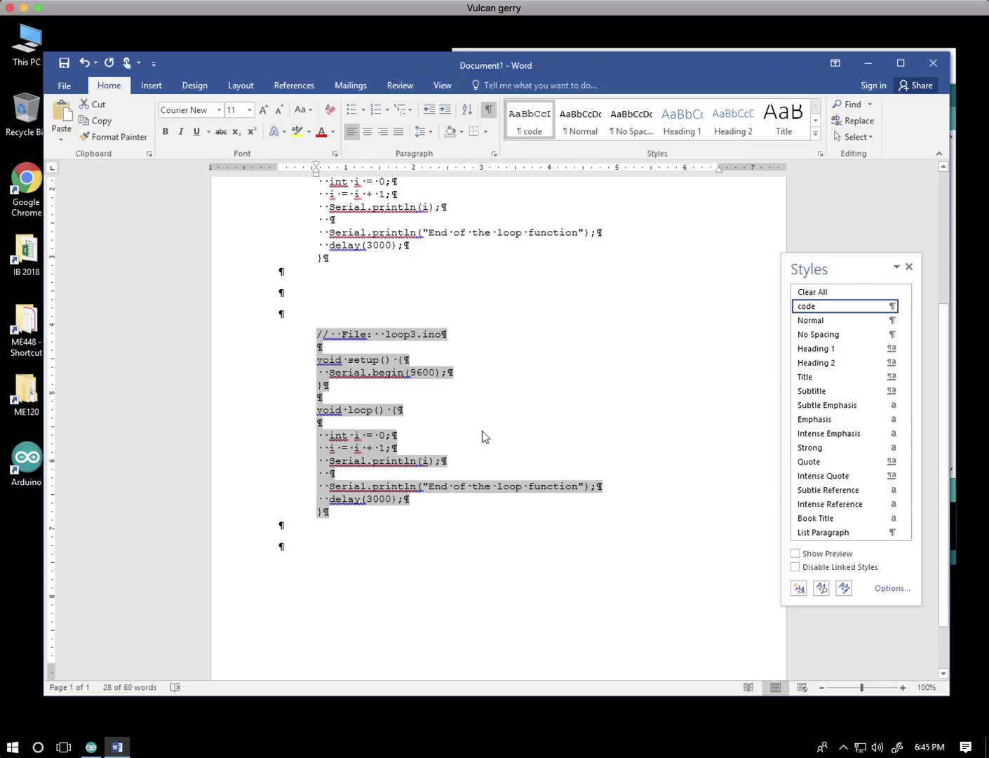
Step: Modify the code style to add a single-line 0.5 pt Box paragraph border
click(893, 307)
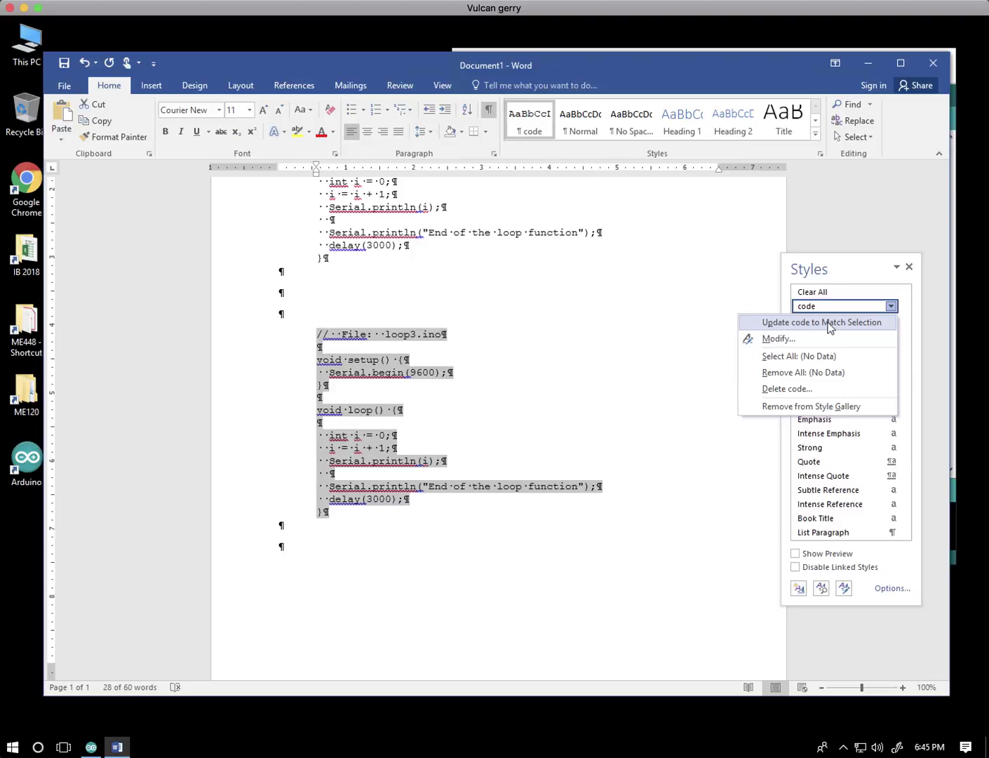
click(784, 337)
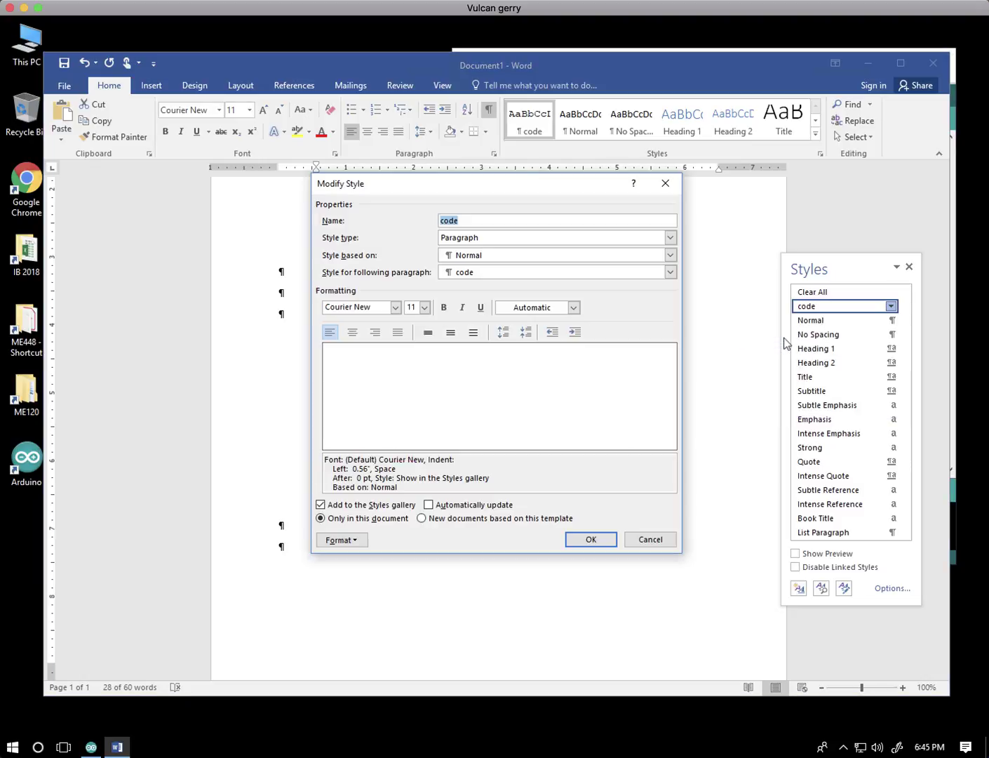
drag(460, 185, 678, 196)
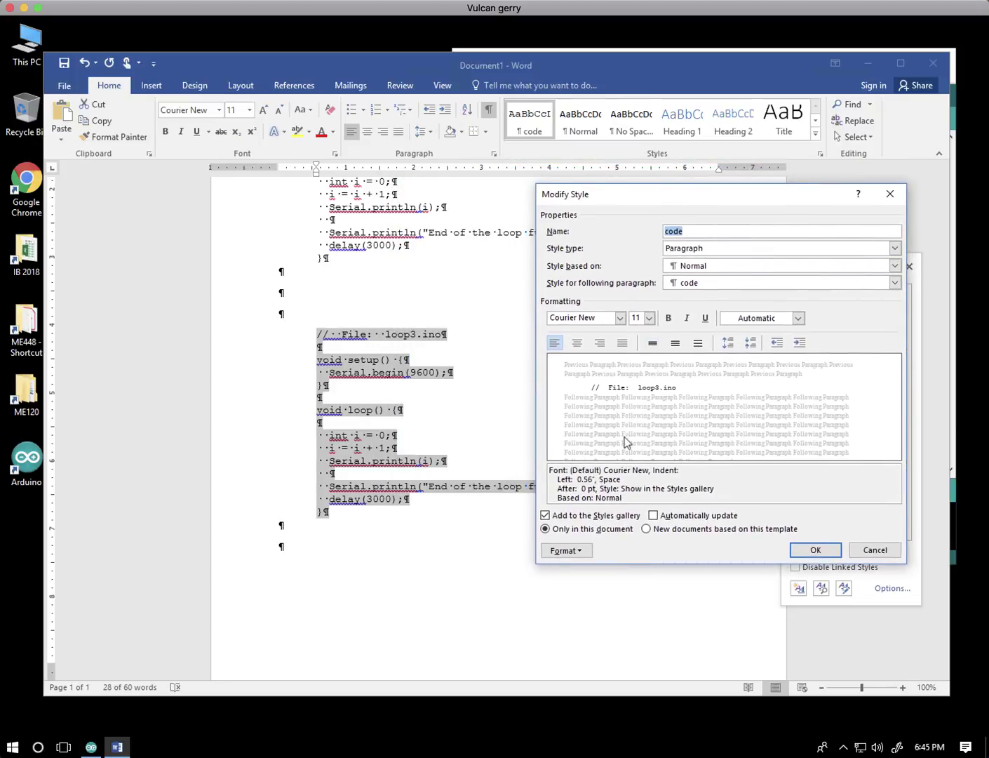
click(582, 554)
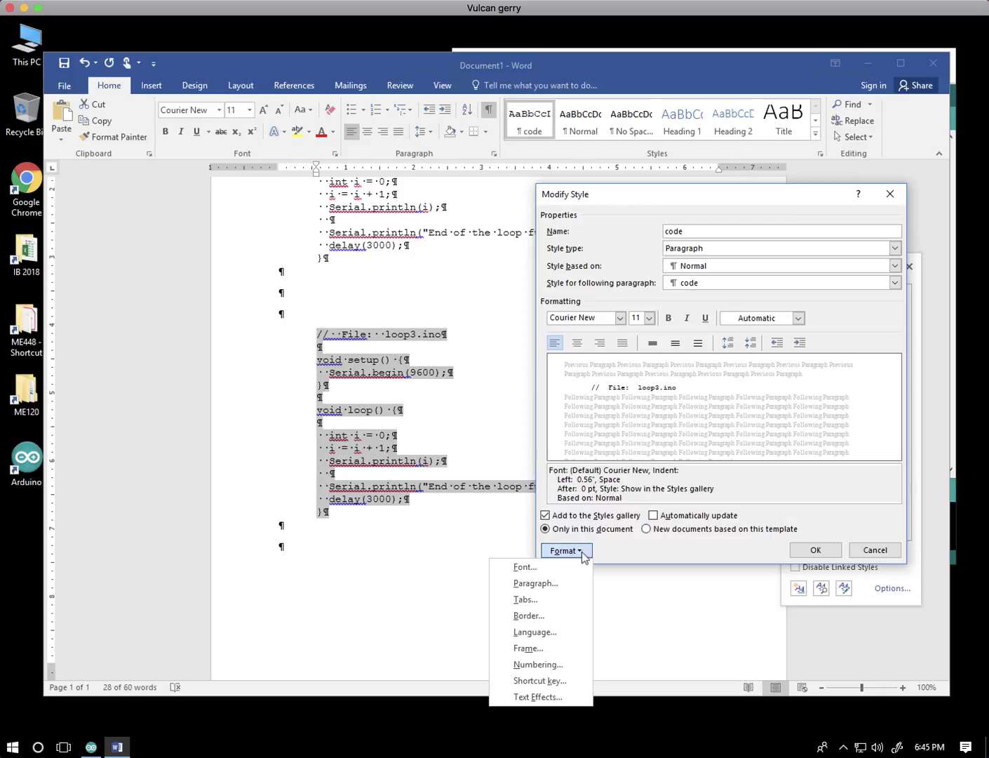
click(540, 617)
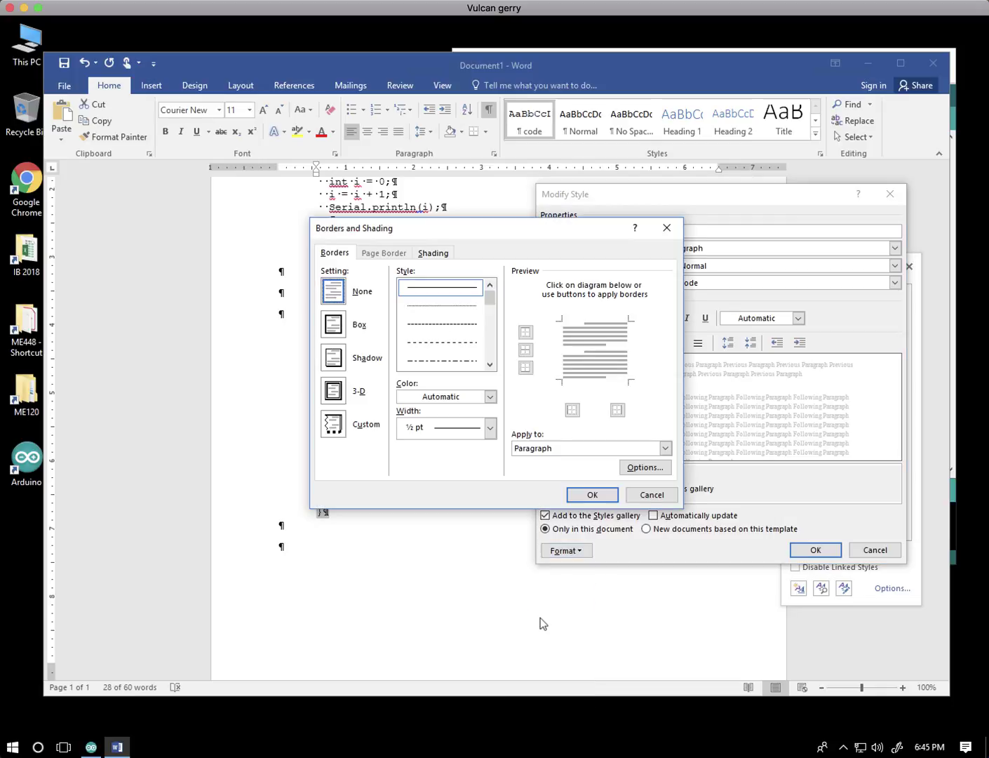
click(345, 330)
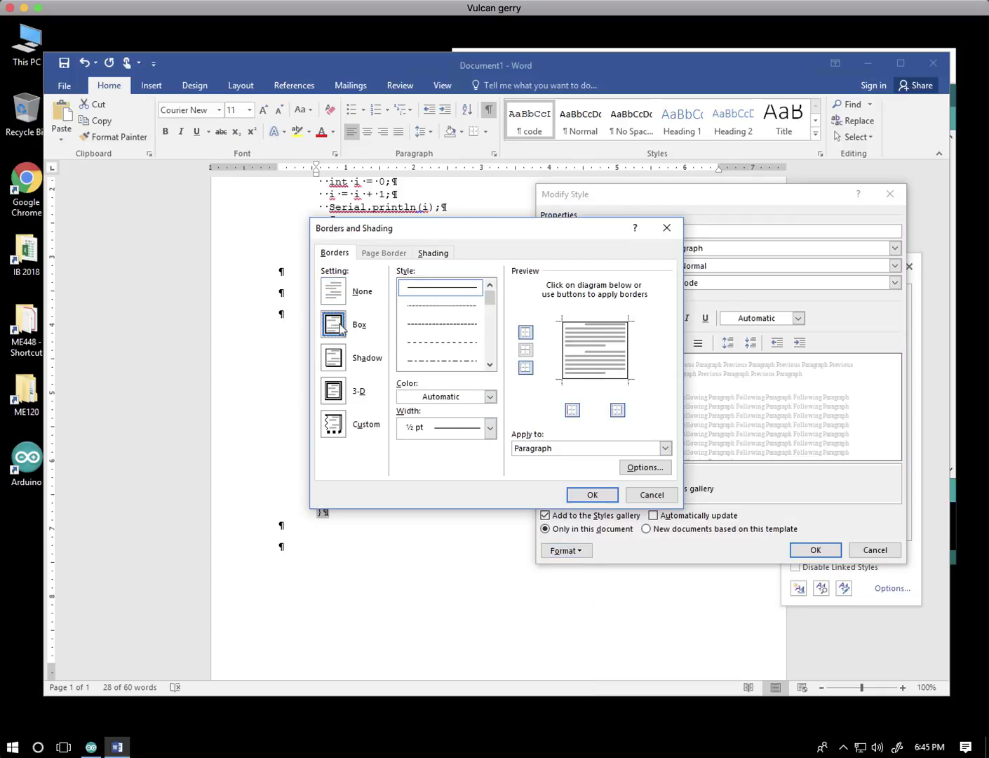
click(592, 495)
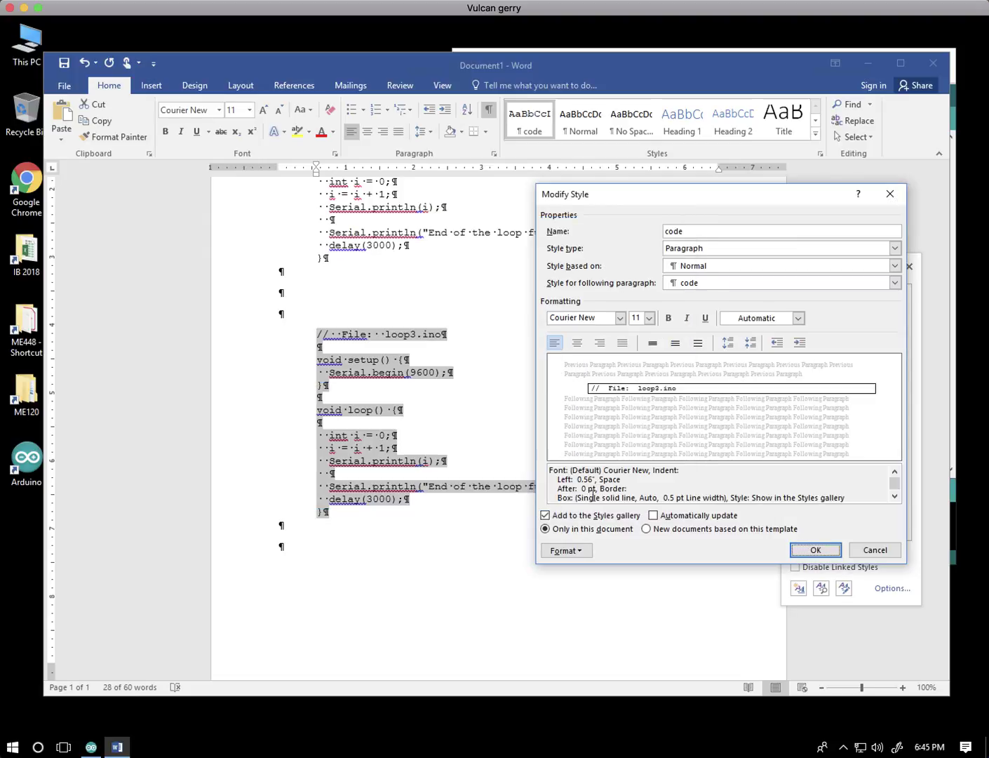
click(816, 549)
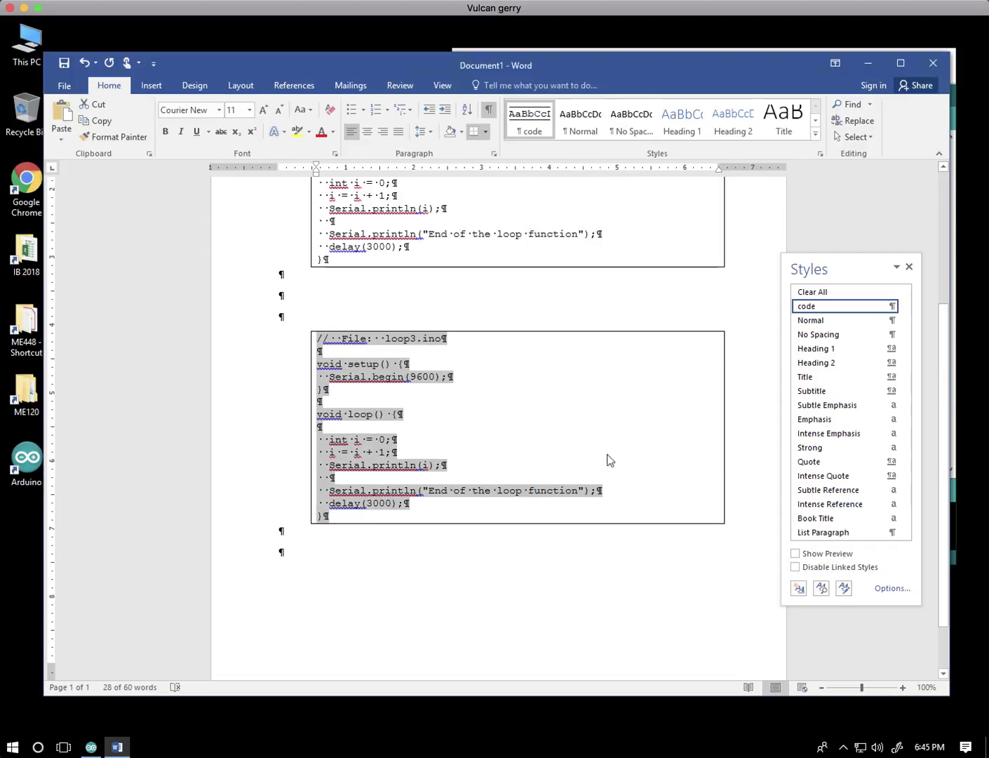
scroll(599, 456, up, 3)
scroll(598, 459, up, 3)
scroll(597, 459, down, 6)
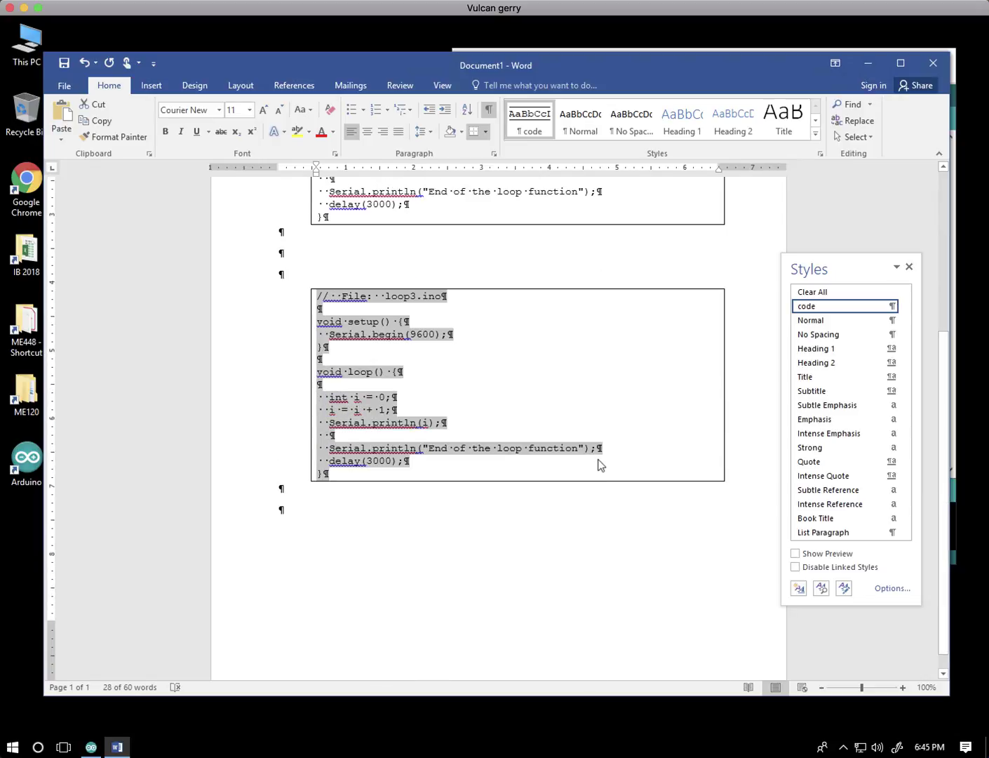
click(579, 545)
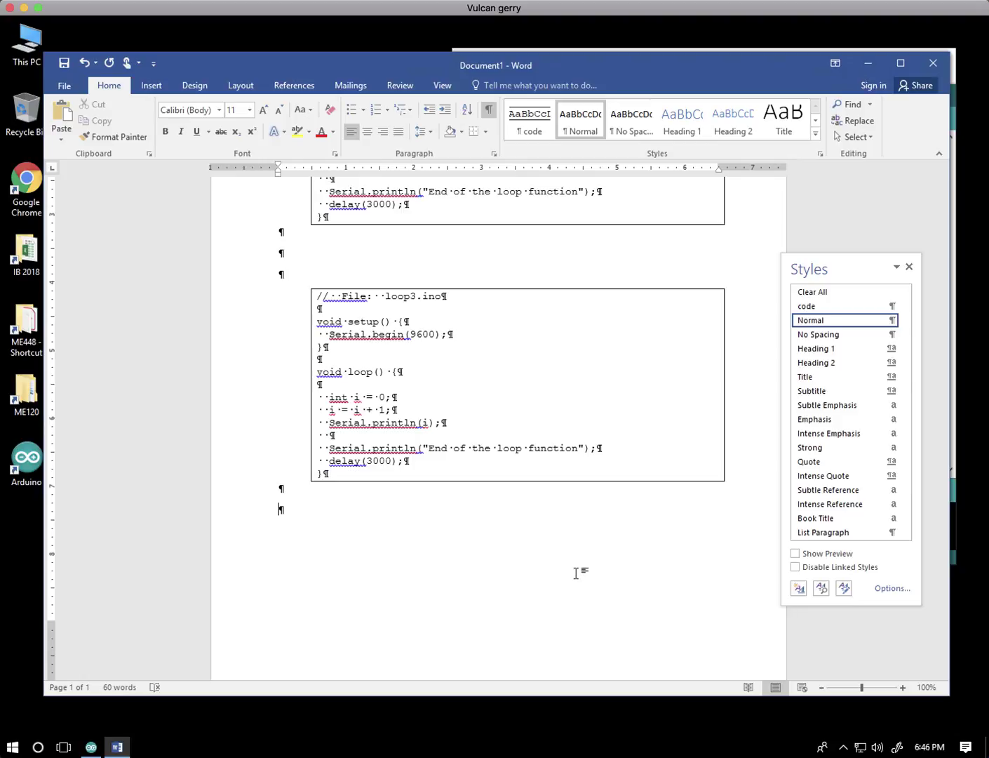
scroll(576, 567, up, 1)
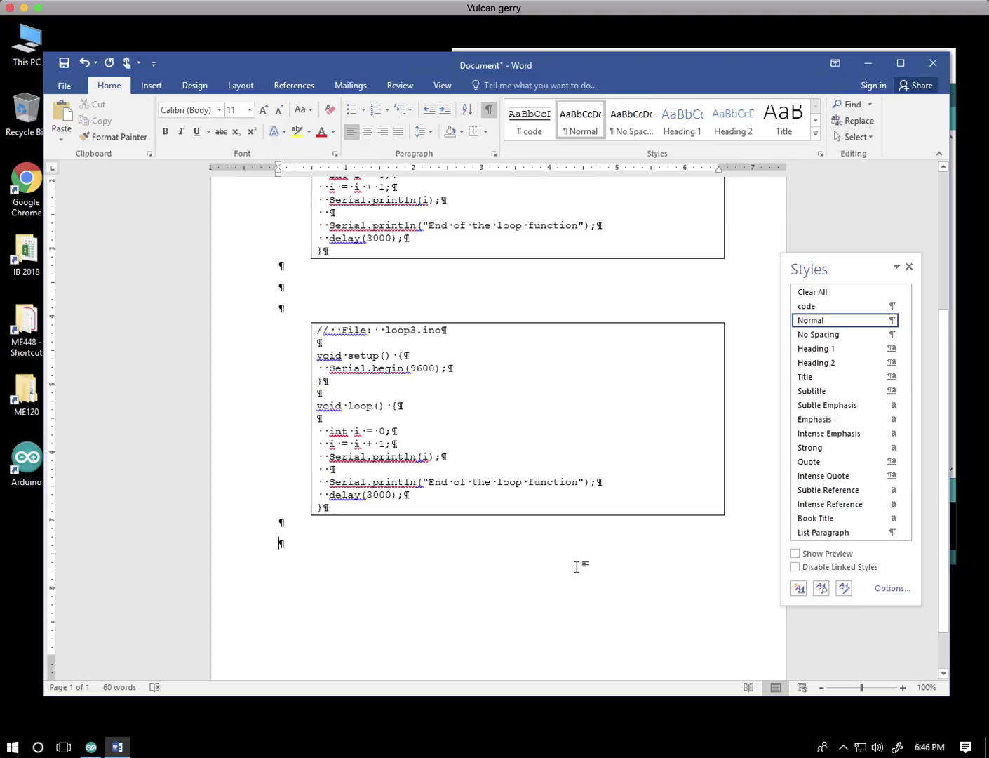
scroll(577, 566, up, 1)
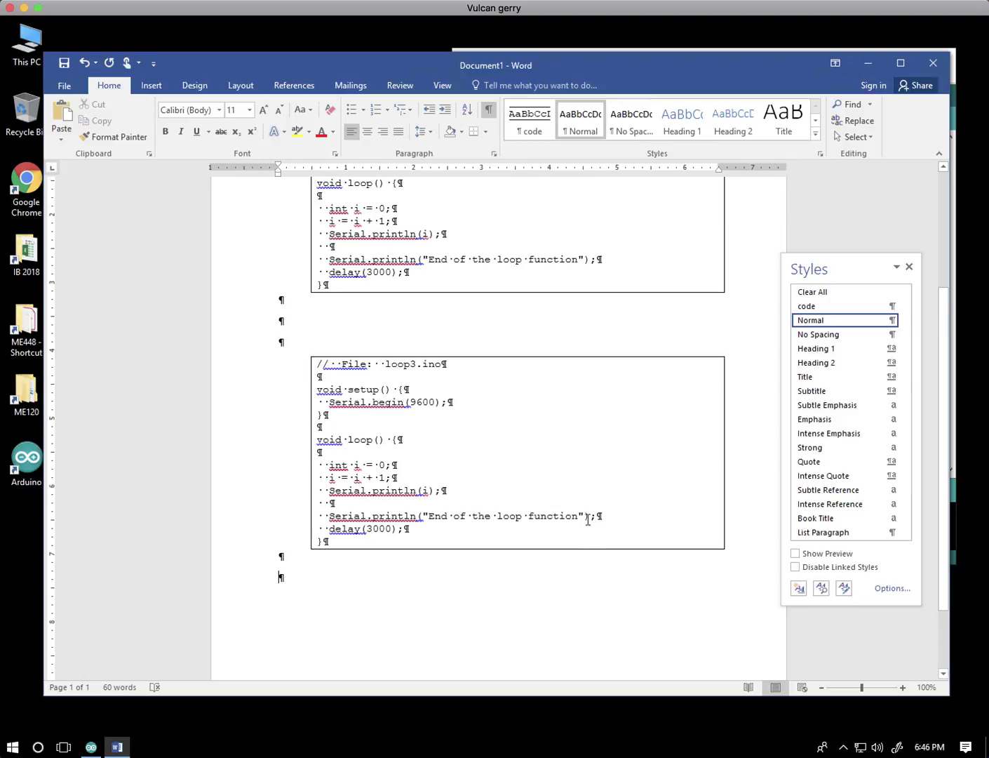